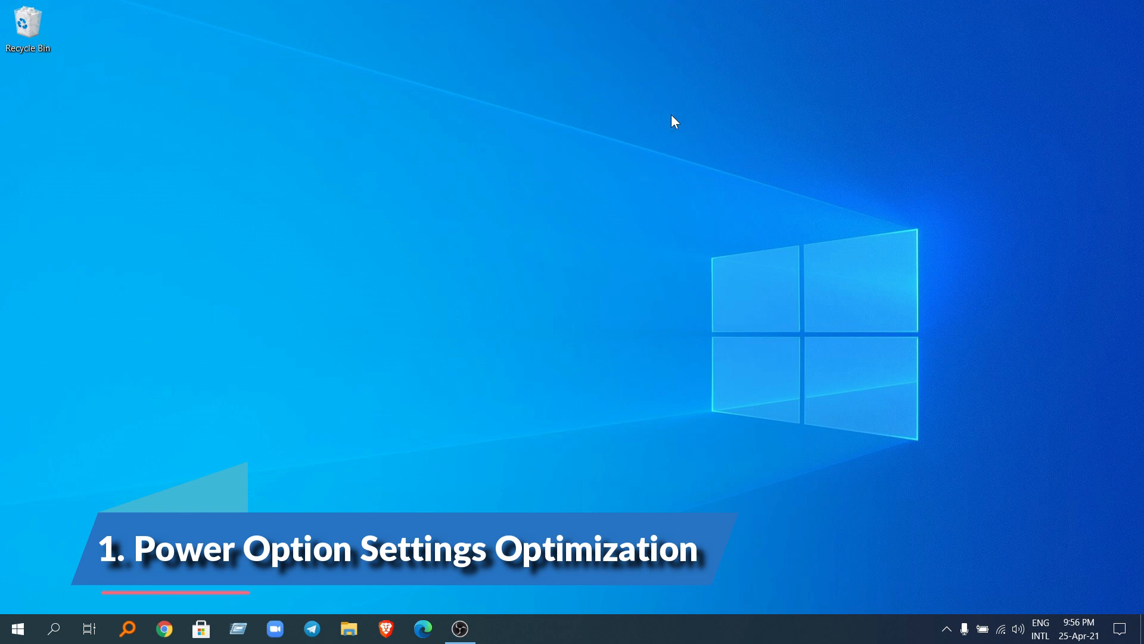
Step: Open the advanced power settings of the Balanced power plan from the system's power and sleep settings
{"action": "left_click", "coordinate": [18, 629]}
{"action": "left_click", "coordinate": [13, 553]}
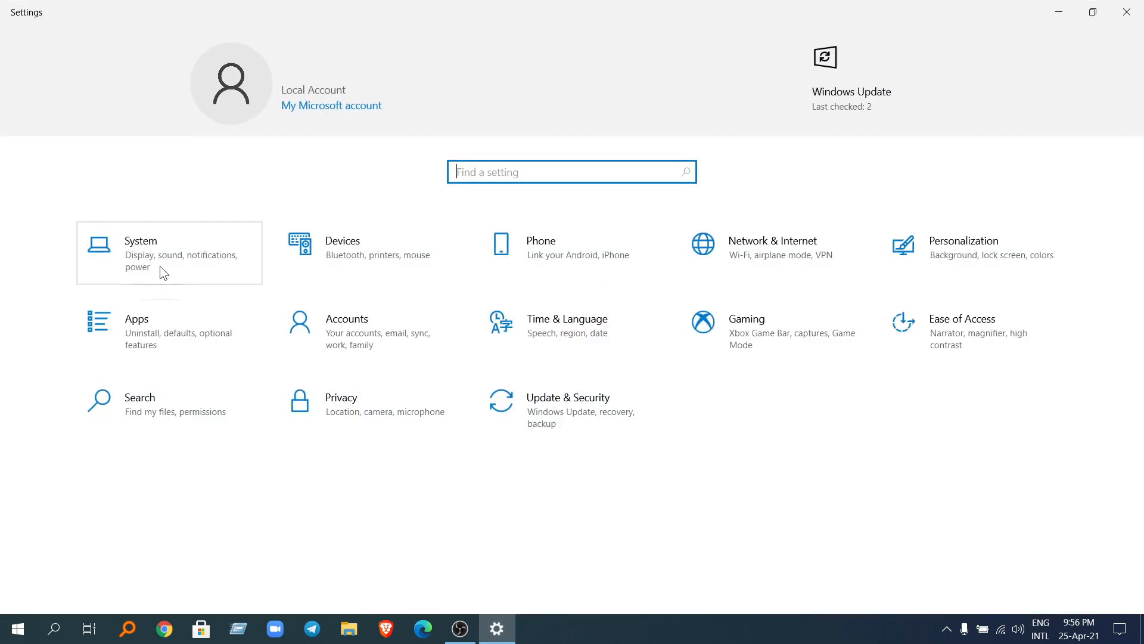
{"action": "left_click", "coordinate": [160, 266]}
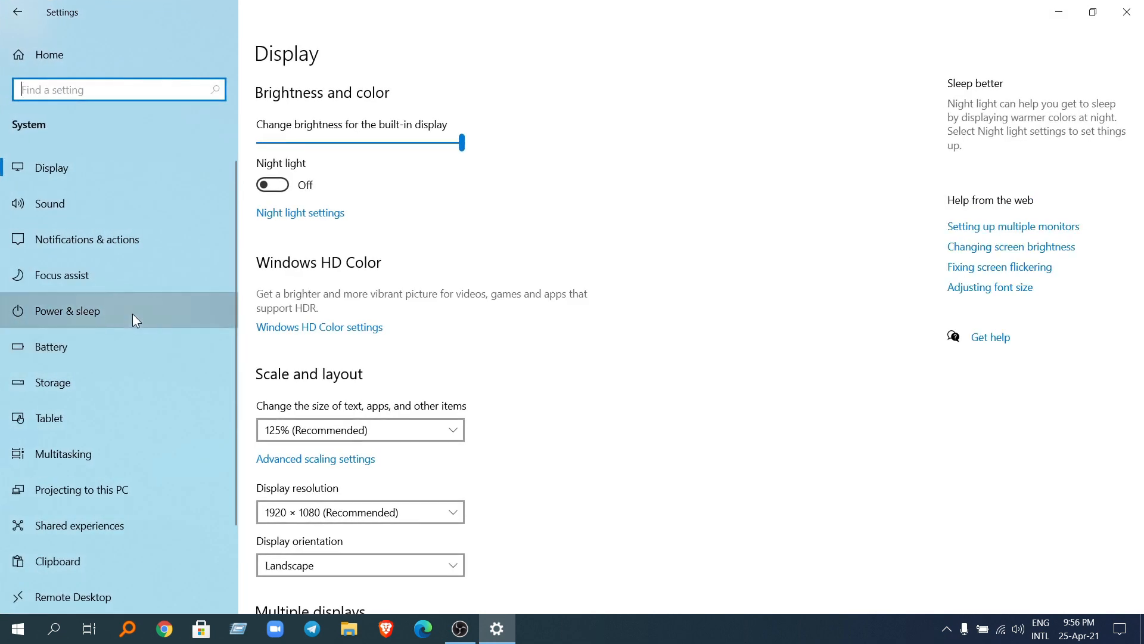
{"action": "left_click", "coordinate": [133, 314]}
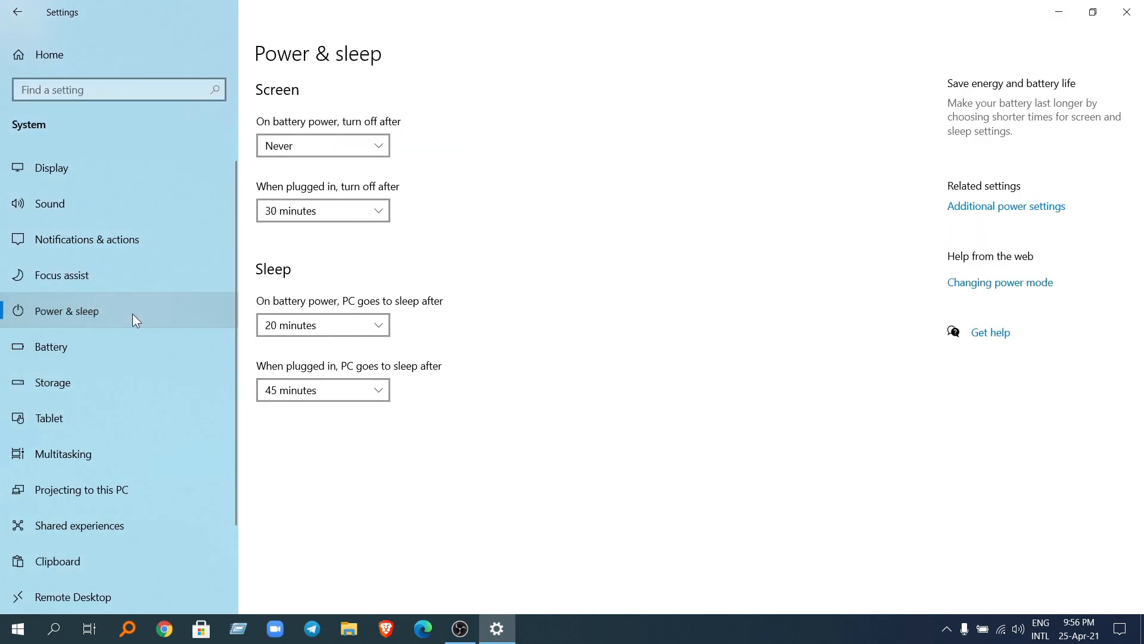
{"action": "left_click", "coordinate": [981, 209]}
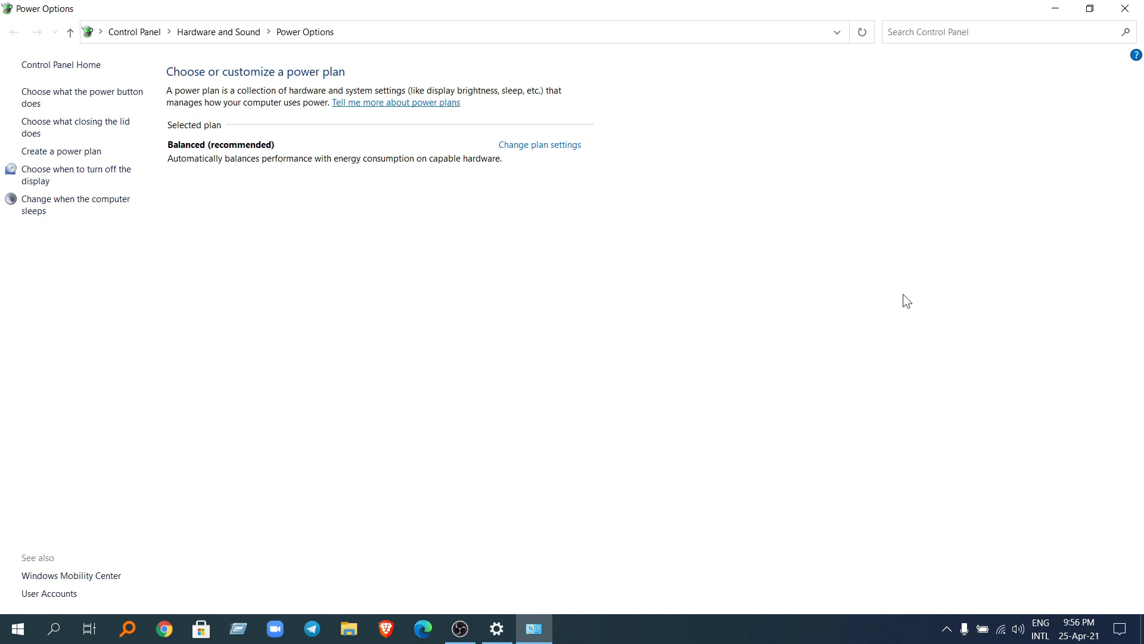
{"action": "left_click", "coordinate": [544, 146]}
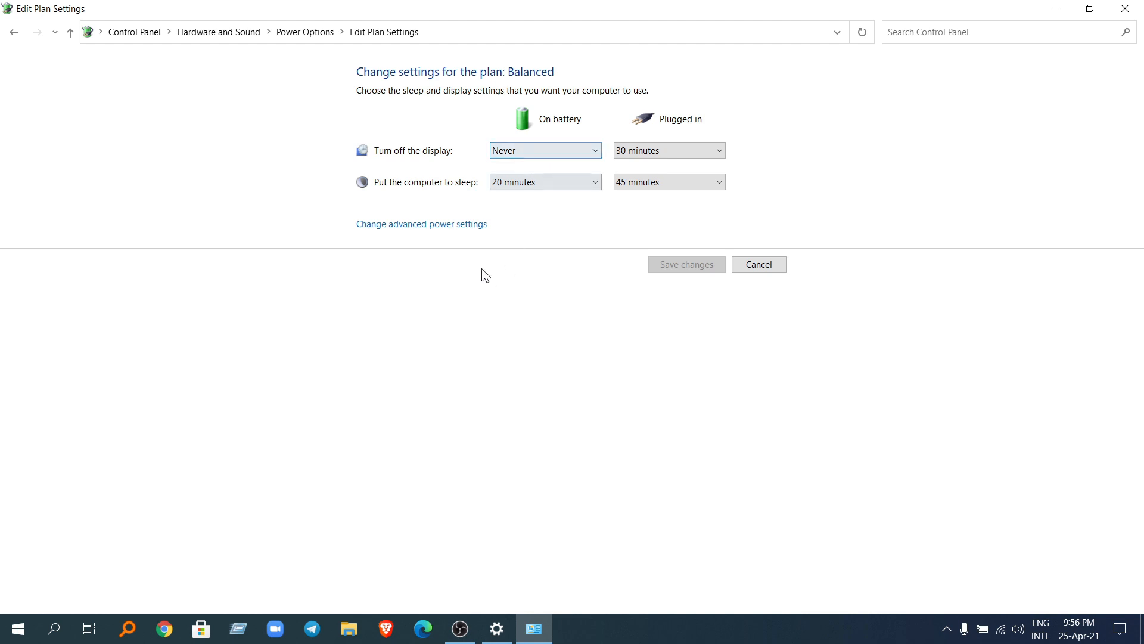
{"action": "left_click", "coordinate": [452, 228]}
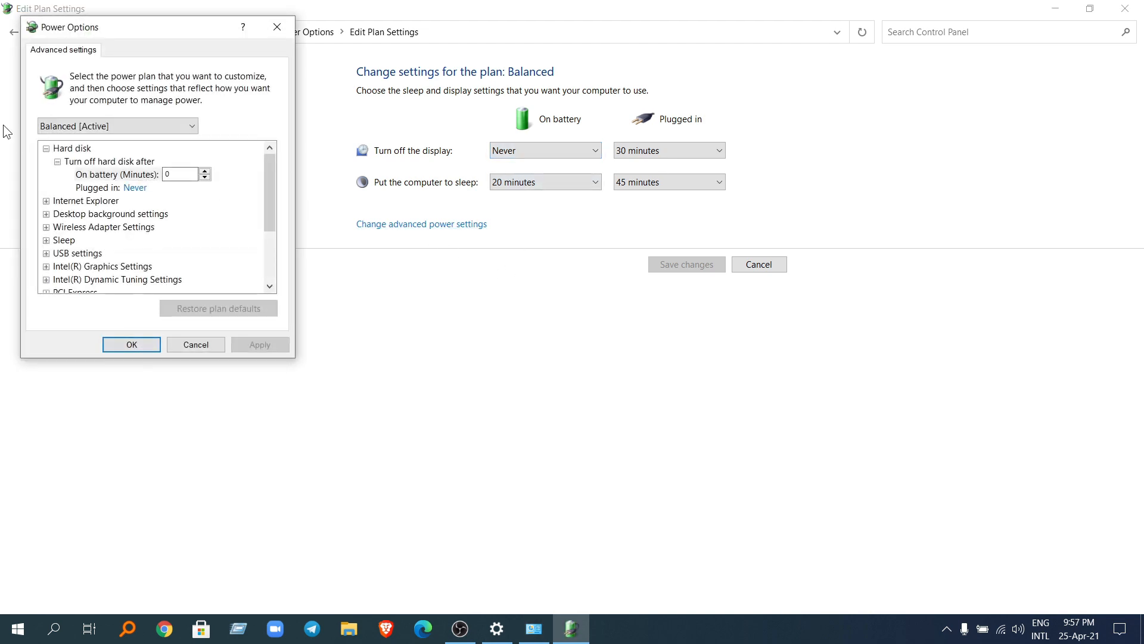
Step: Set the hard disk's turn-off time on battery to 0 minutes
{"action": "left_click", "coordinate": [49, 149]}
{"action": "left_click", "coordinate": [48, 149]}
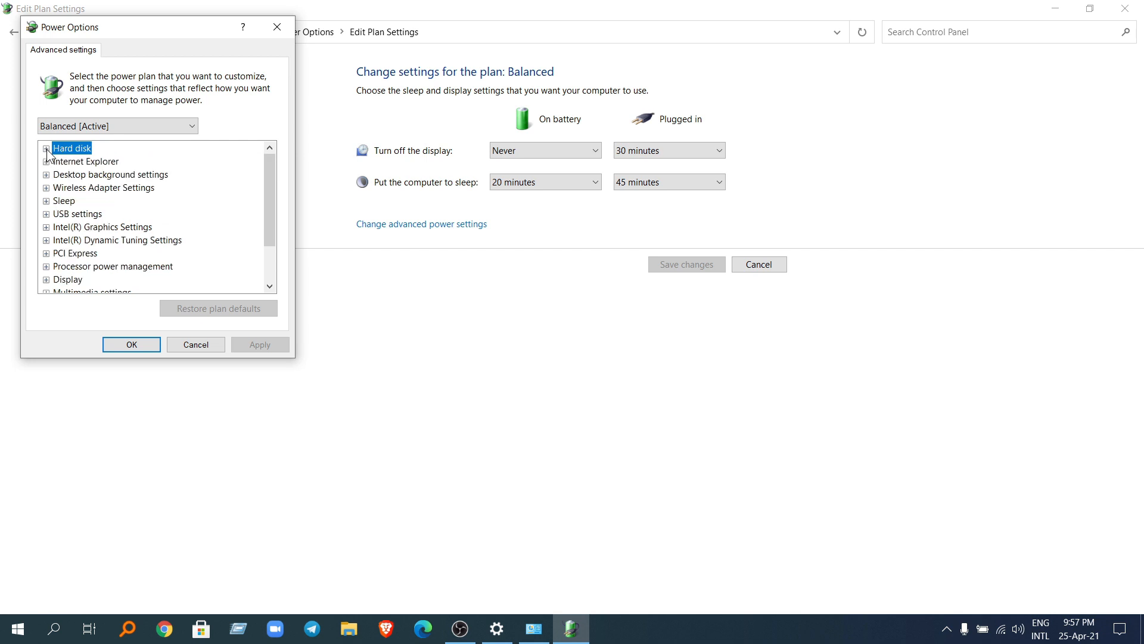
{"action": "left_click", "coordinate": [48, 149]}
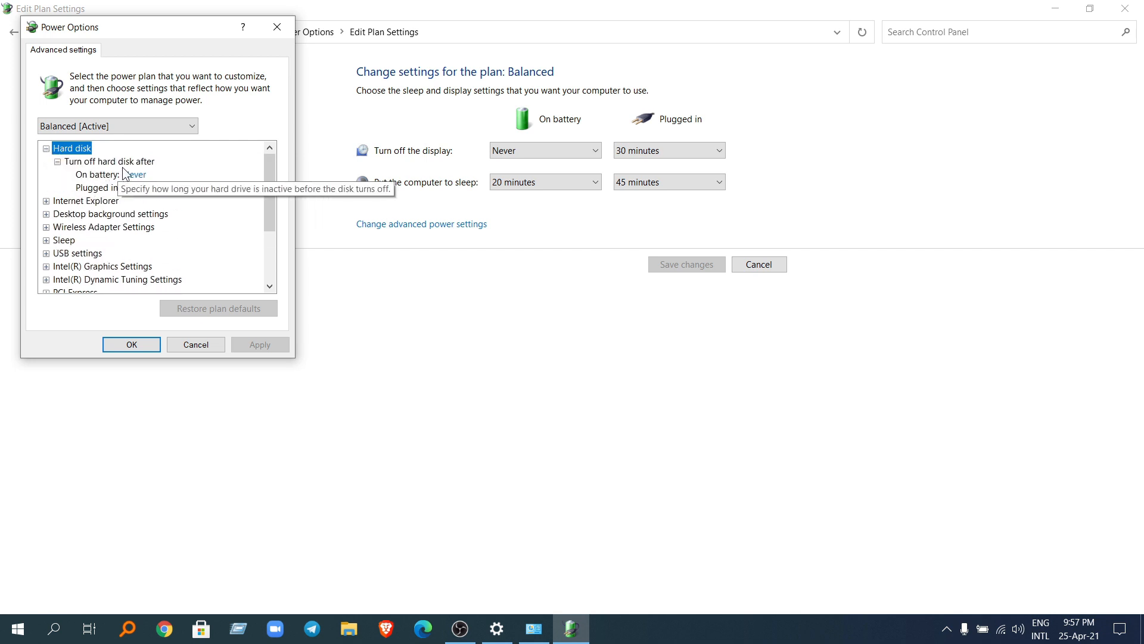
{"action": "left_click", "coordinate": [138, 175]}
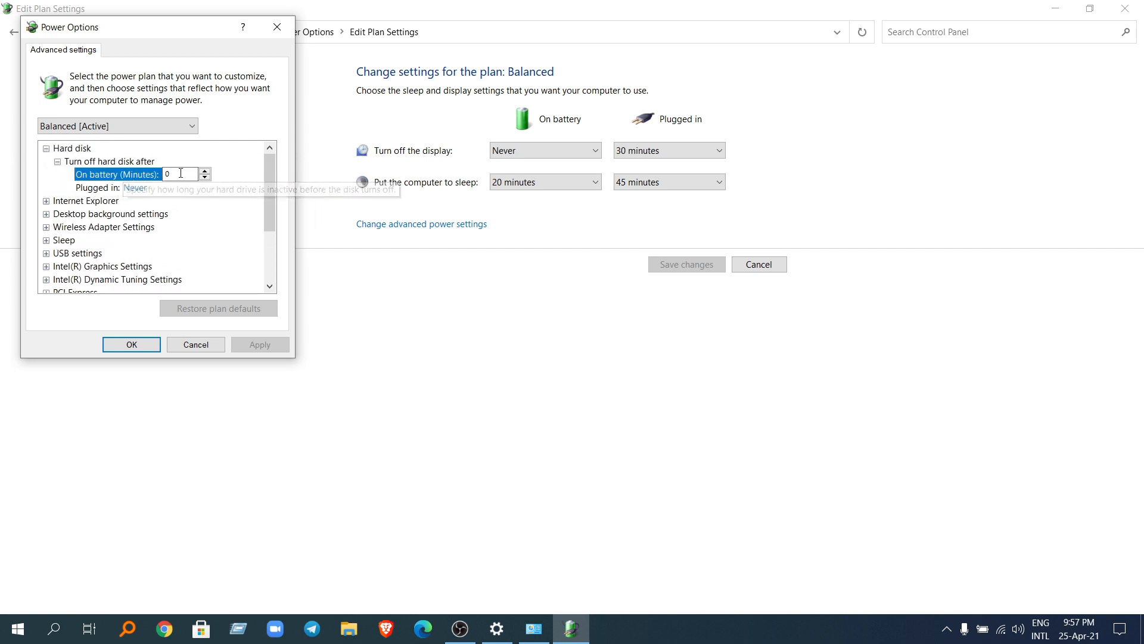
{"action": "type", "text": "0"}
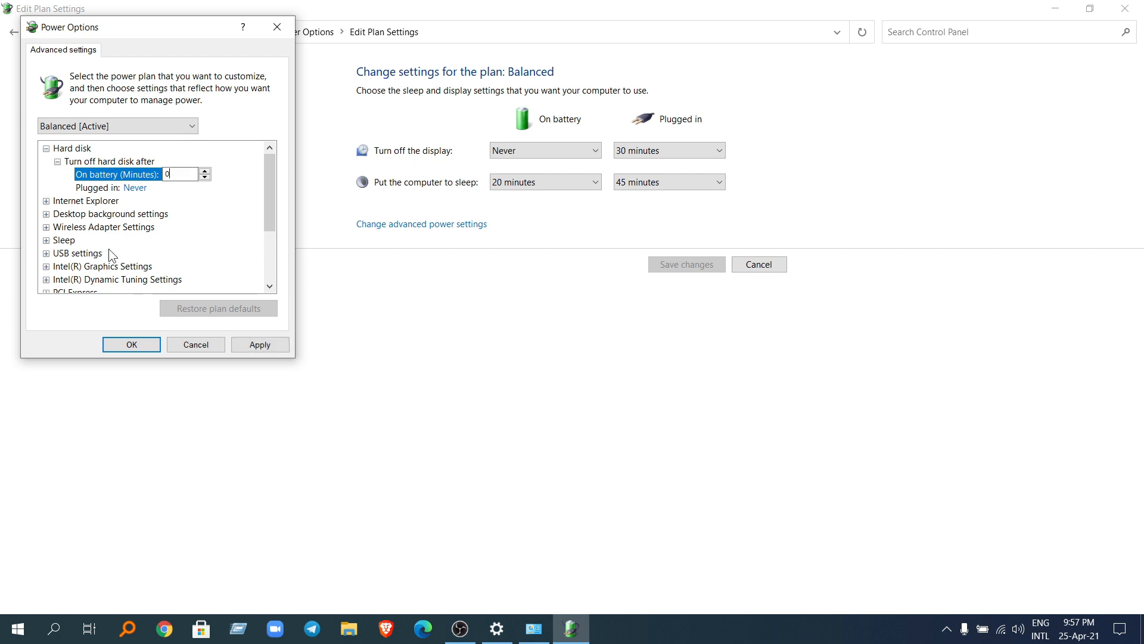
Step: Keep the display's turn-off time on battery at 0 minutes, then apply and confirm the advanced power settings
{"action": "scroll", "coordinate": [109, 253], "scroll_direction": "down", "scroll_amount": 2}
{"action": "left_click", "coordinate": [46, 240]}
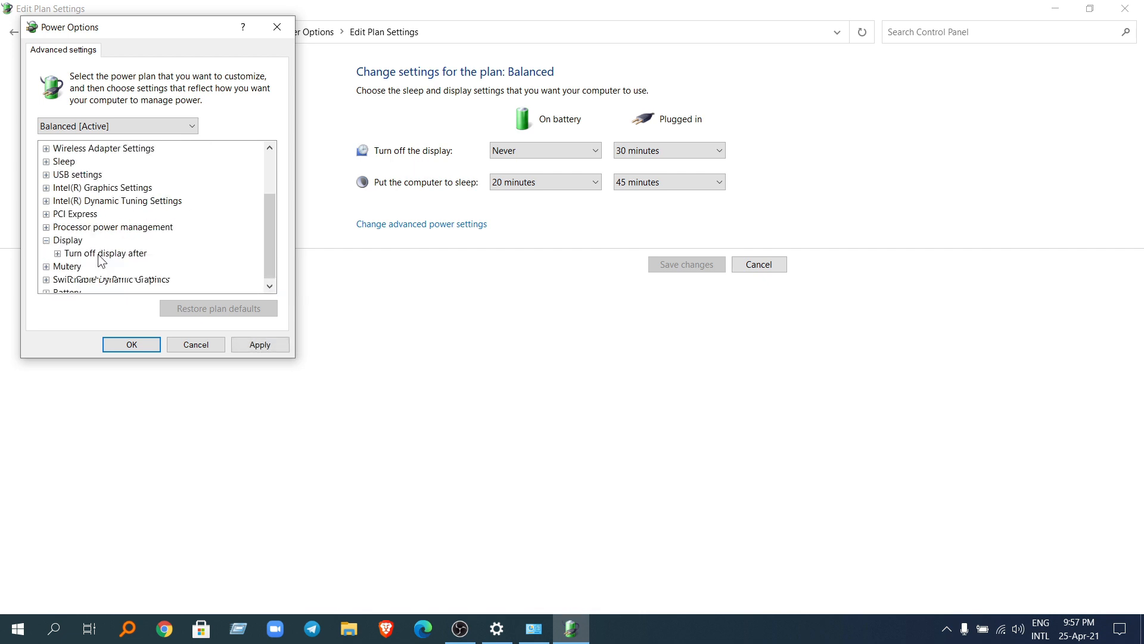
{"action": "scroll", "coordinate": [106, 244], "scroll_direction": "down", "scroll_amount": 1}
{"action": "left_click", "coordinate": [106, 231]}
{"action": "double_click", "coordinate": [110, 231]}
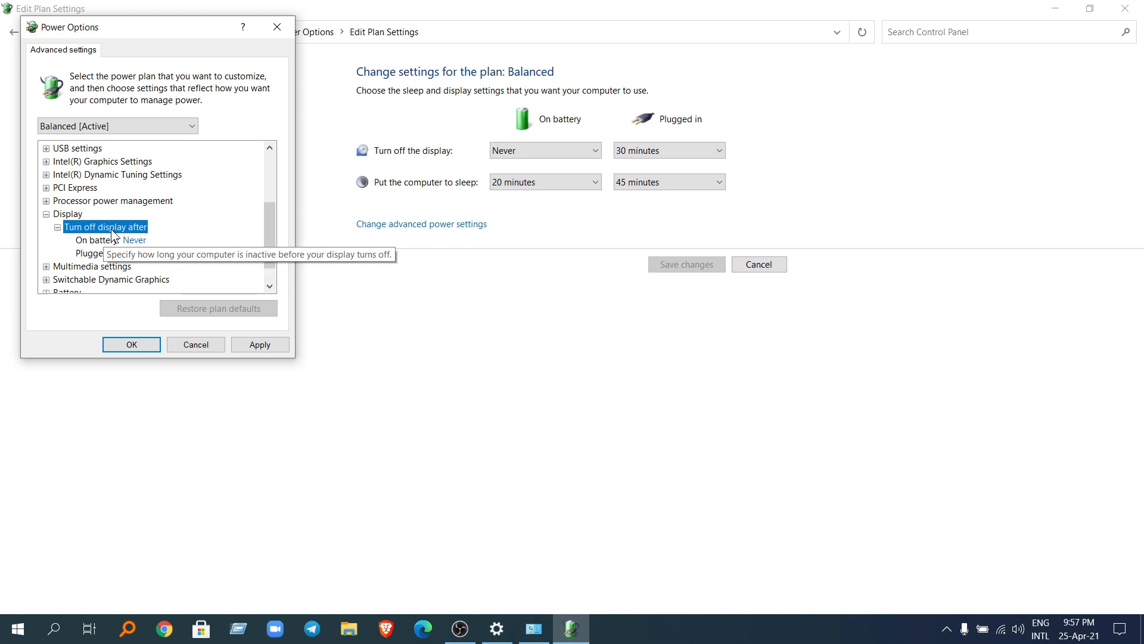
{"action": "left_click", "coordinate": [138, 241]}
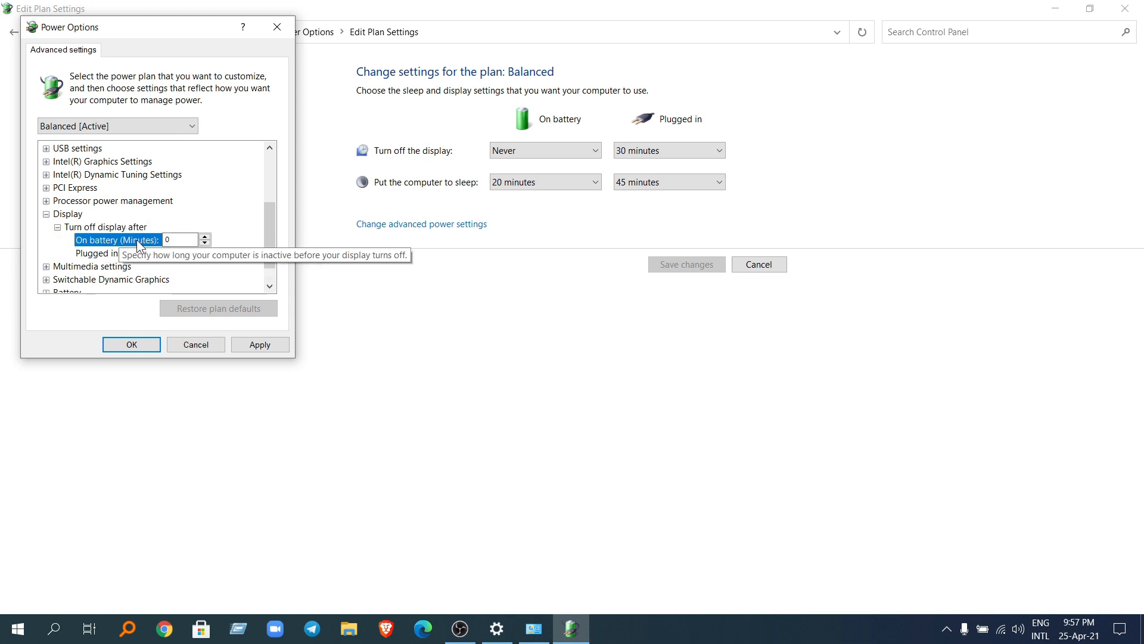
{"action": "left_click", "coordinate": [260, 345]}
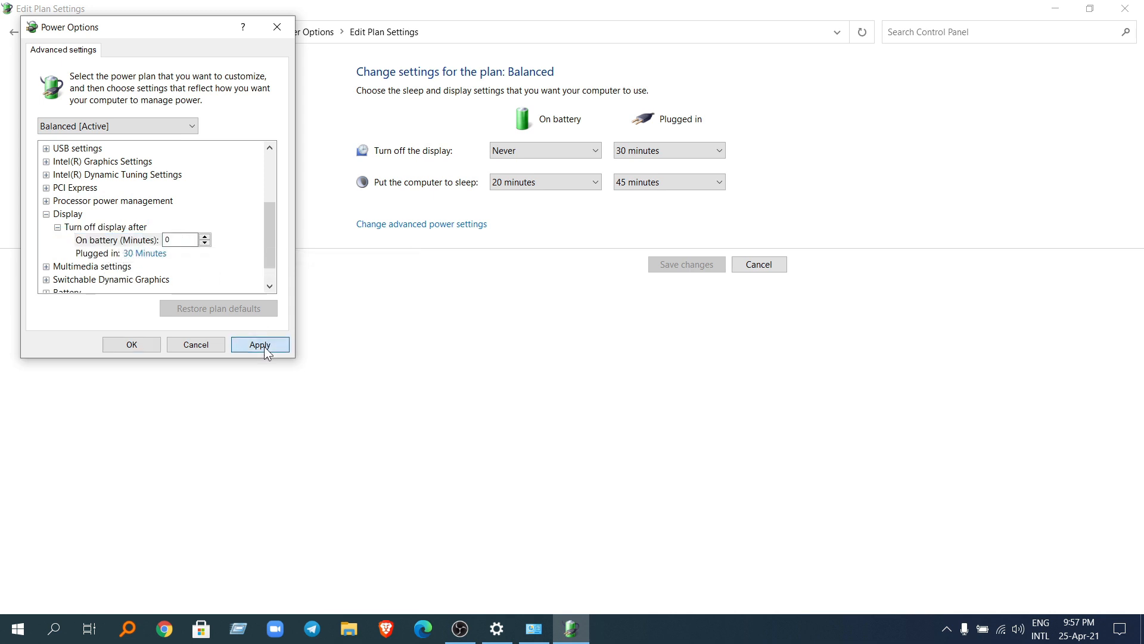
{"action": "left_click", "coordinate": [132, 349]}
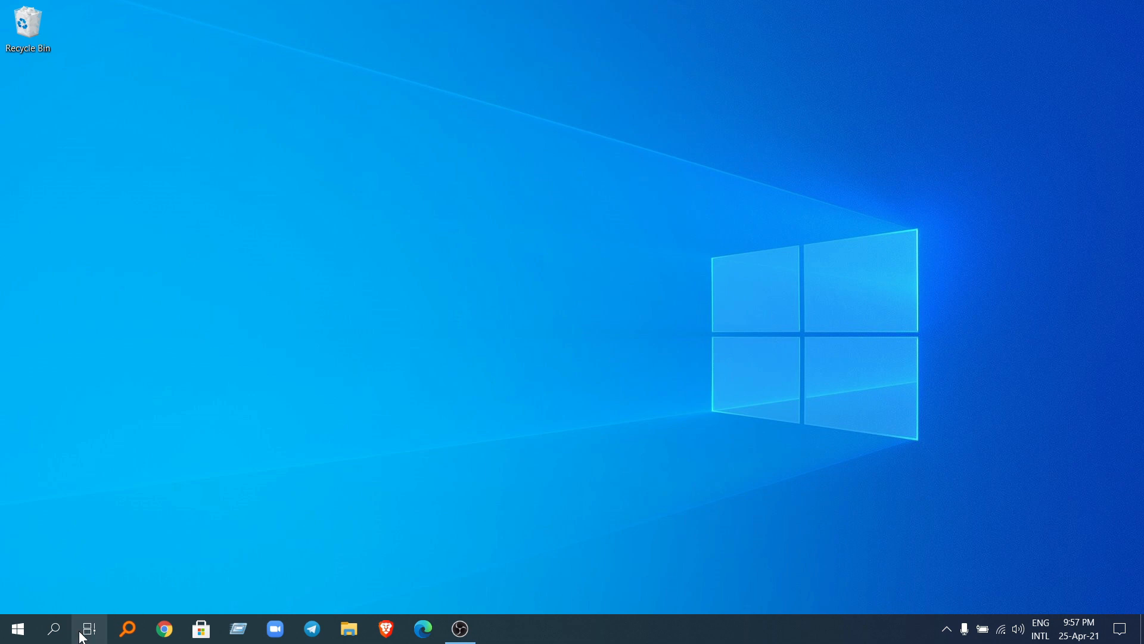
Step: Search Windows for "def" and open Defragment and Optimize Drives
{"action": "left_click", "coordinate": [60, 631]}
{"action": "type", "text": "d"}
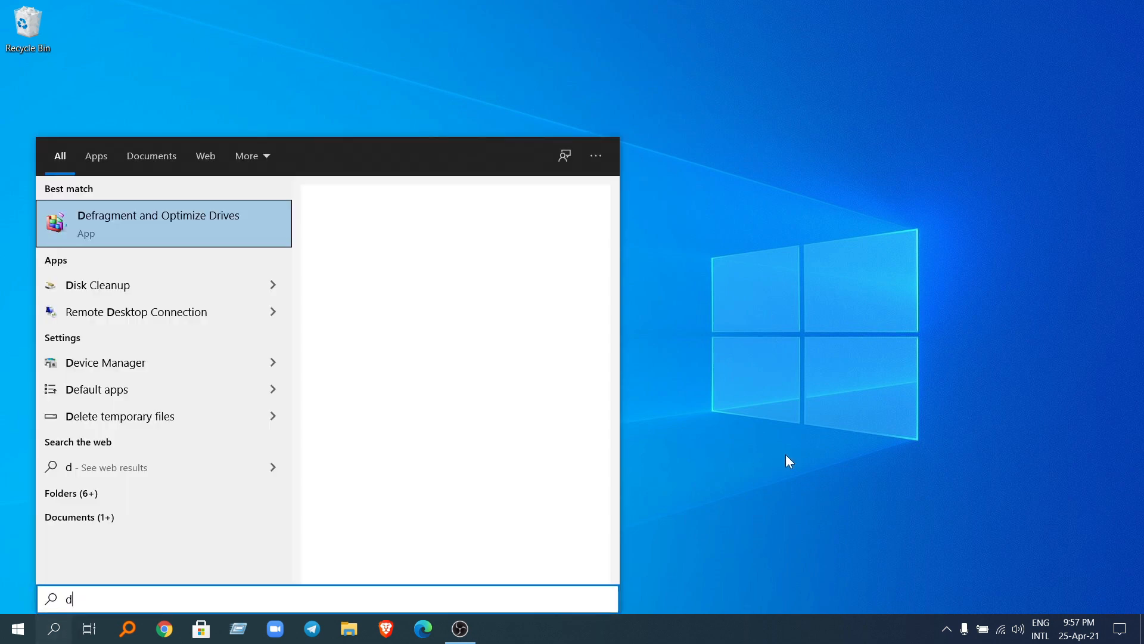
{"action": "type", "text": "ef"}
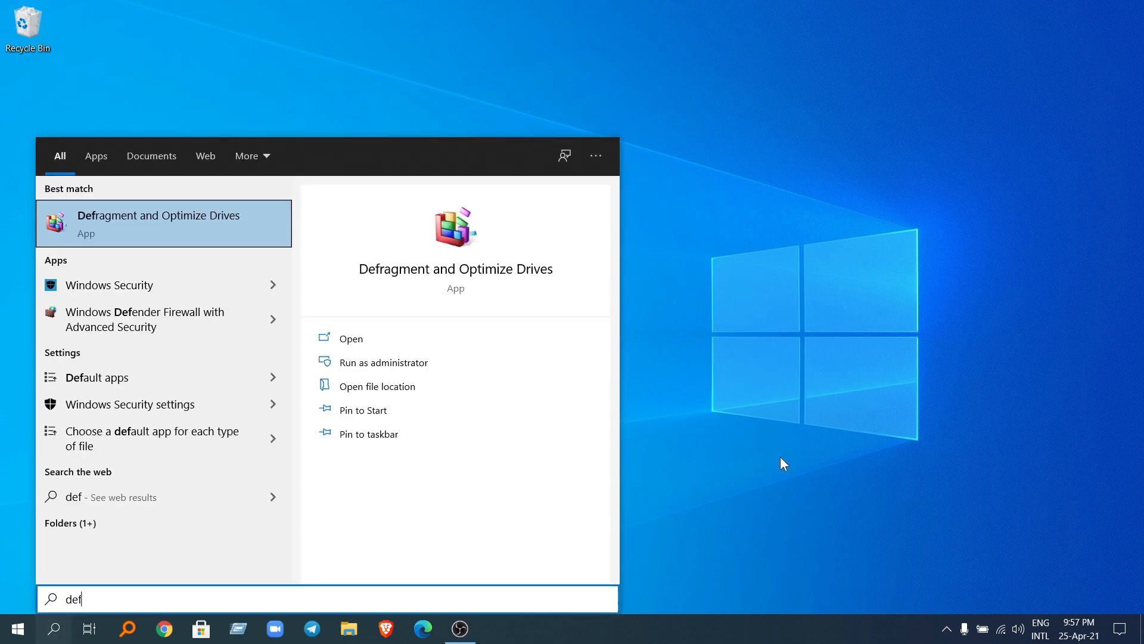
{"action": "left_click", "coordinate": [199, 228]}
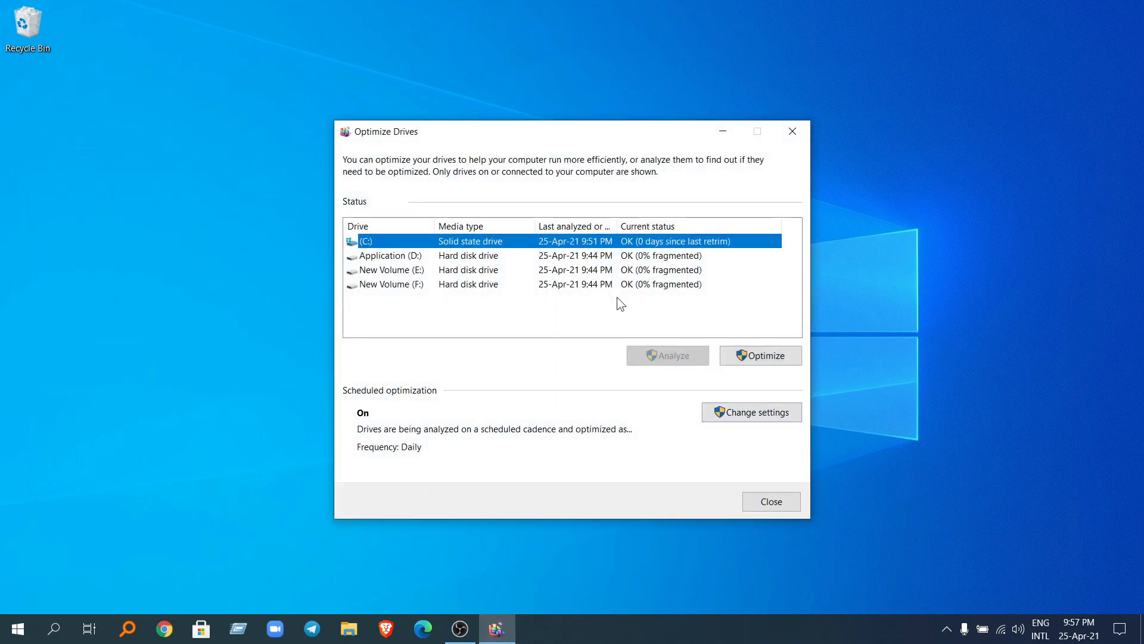
Step: Set the scheduled drive optimization frequency to Daily and confirm the schedule
{"action": "left_click", "coordinate": [765, 416]}
{"action": "left_click", "coordinate": [508, 248]}
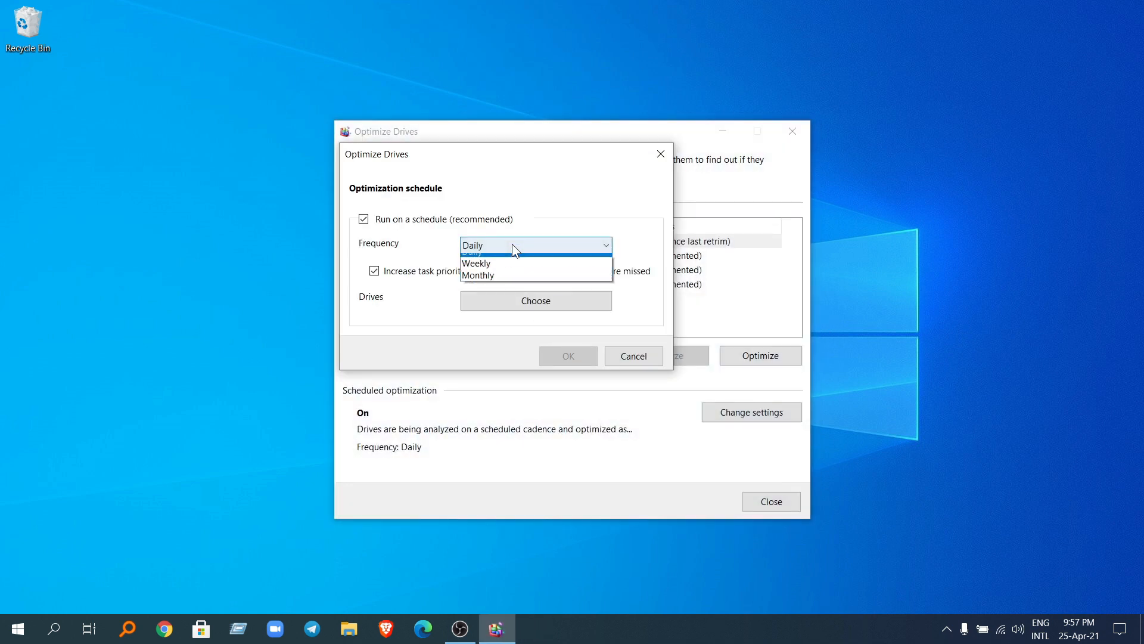
{"action": "left_click", "coordinate": [507, 257]}
{"action": "left_click", "coordinate": [514, 244]}
{"action": "left_click", "coordinate": [513, 272]}
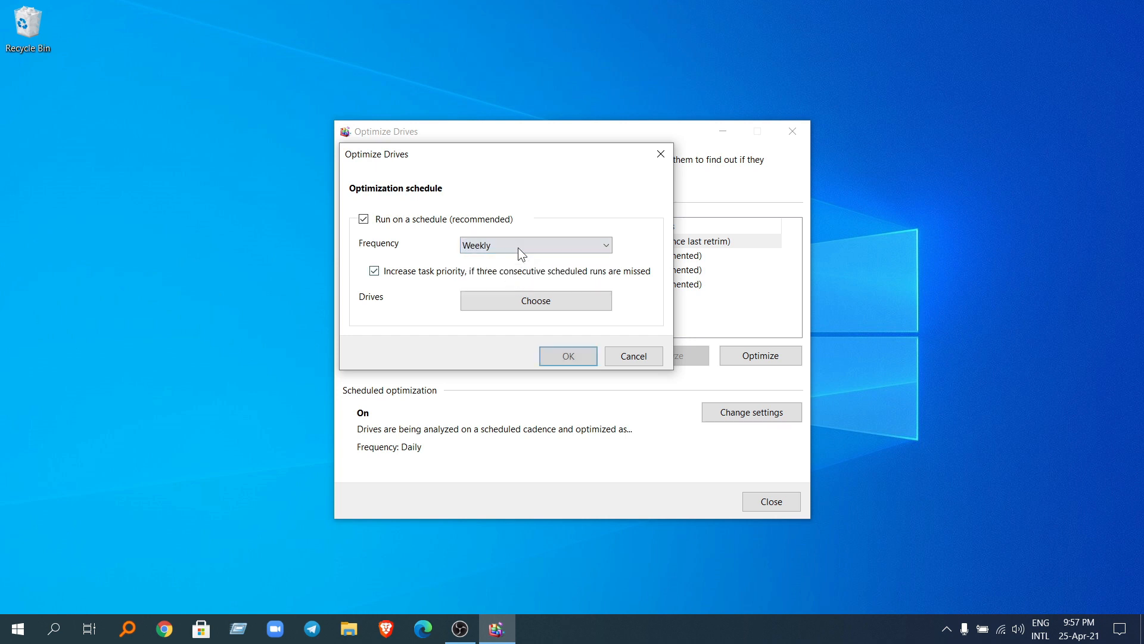
{"action": "left_click", "coordinate": [517, 246]}
{"action": "left_click", "coordinate": [517, 260]}
{"action": "left_click", "coordinate": [570, 358]}
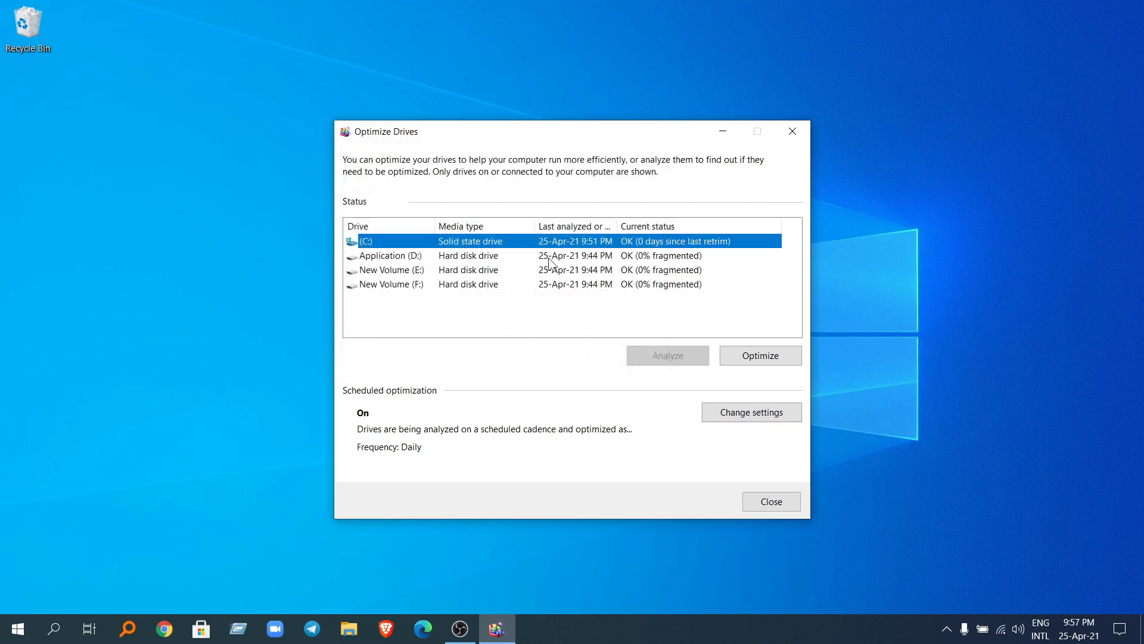
Step: Start optimizing the C: drive and close the Optimize Drives window
{"action": "left_click", "coordinate": [748, 360]}
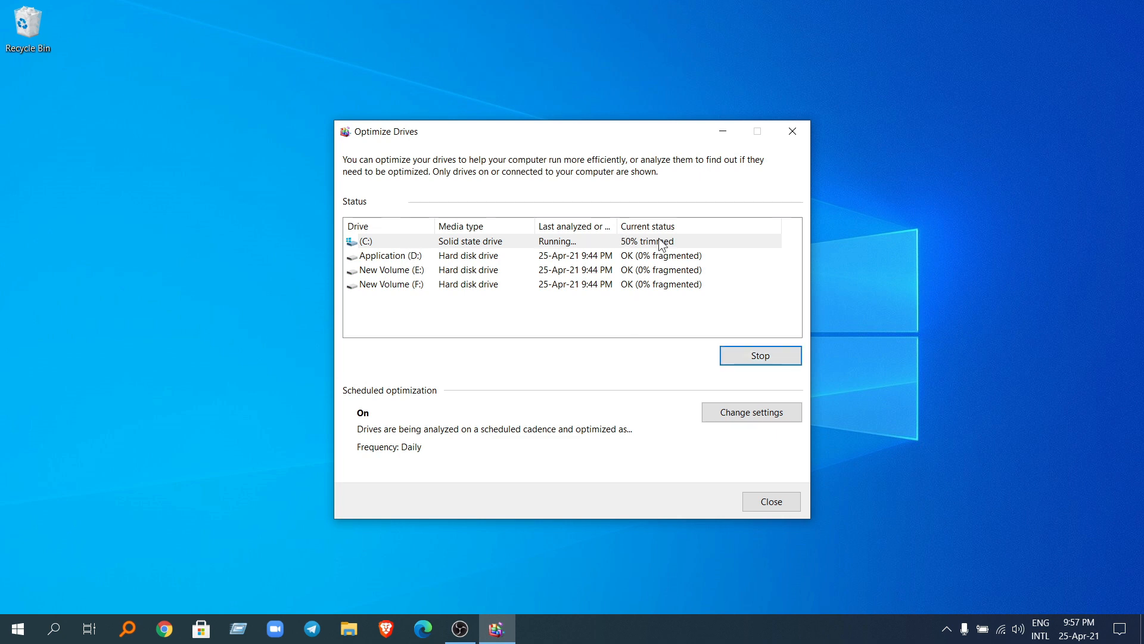
{"action": "left_click", "coordinate": [802, 139]}
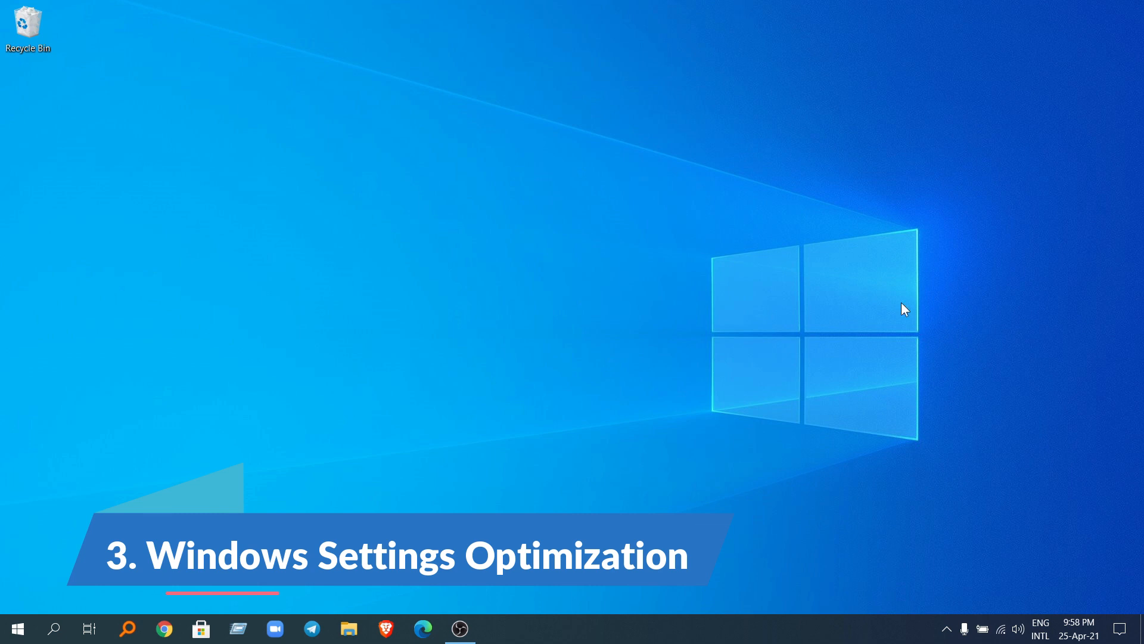
Step: Open the Windows Privacy settings and examine the location access permissions for the device and its apps
{"action": "left_click", "coordinate": [18, 628]}
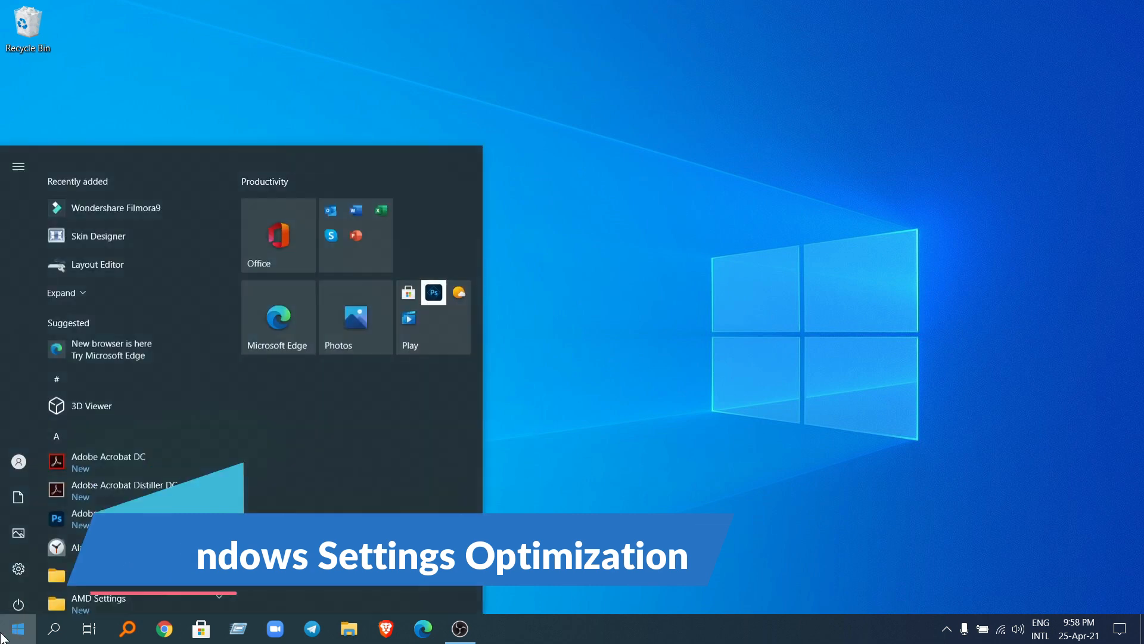
{"action": "left_click", "coordinate": [13, 568]}
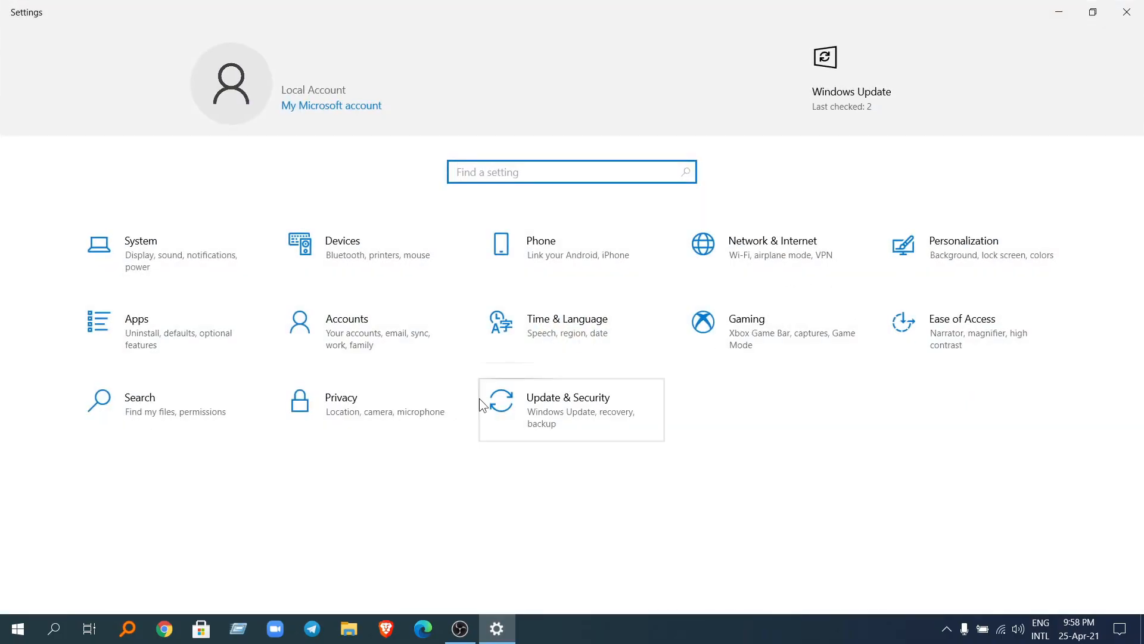
{"action": "left_click", "coordinate": [332, 417]}
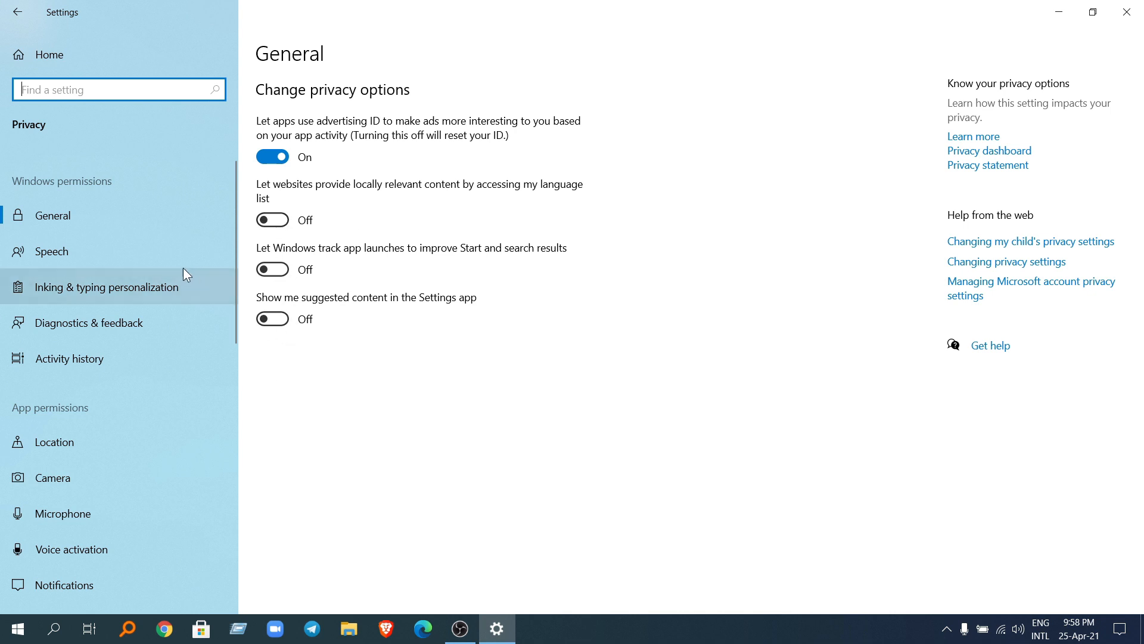
{"action": "scroll", "coordinate": [138, 420], "scroll_direction": "down", "scroll_amount": 2}
{"action": "left_click", "coordinate": [129, 360]}
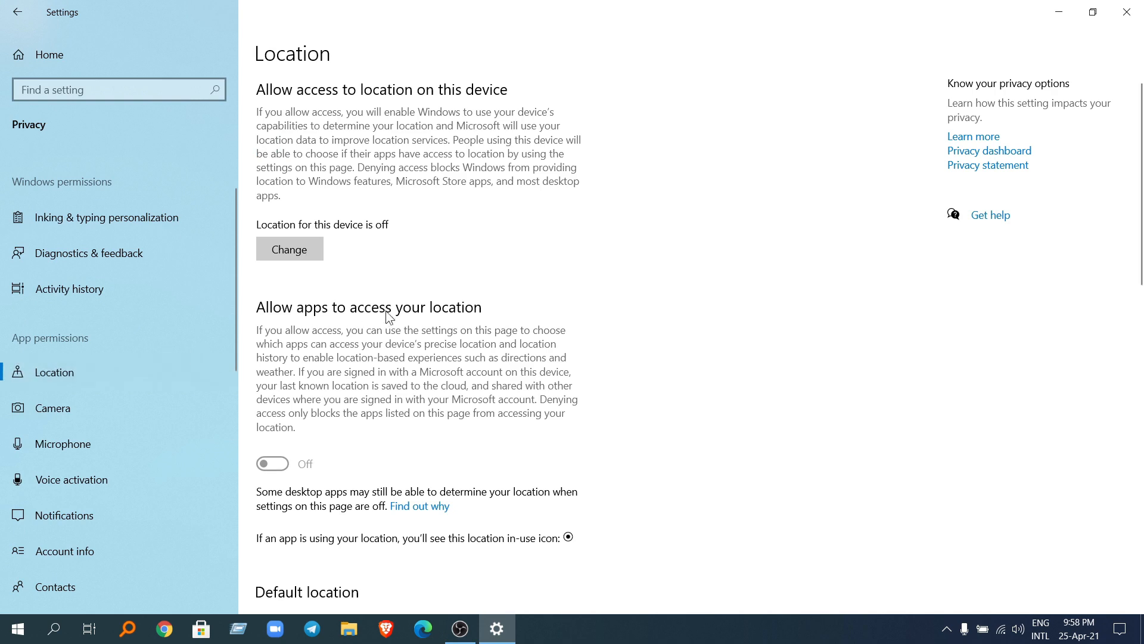
{"action": "scroll", "coordinate": [311, 263], "scroll_direction": "down", "scroll_amount": 10}
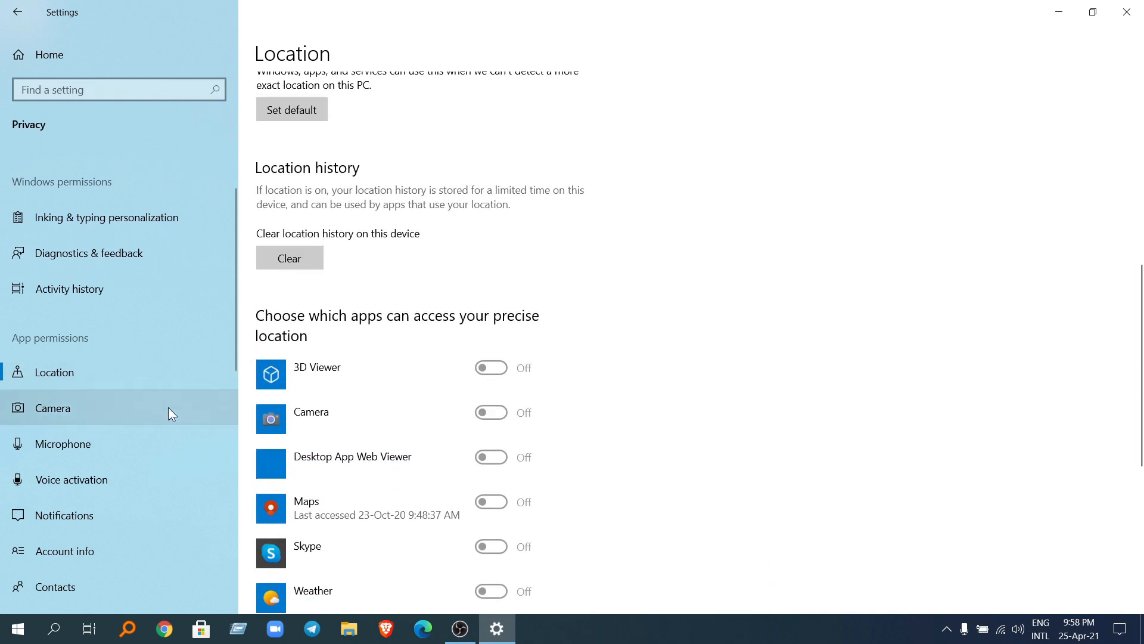
Step: Examine the camera access permissions for apps, then open the microphone permissions
{"action": "left_click", "coordinate": [126, 416]}
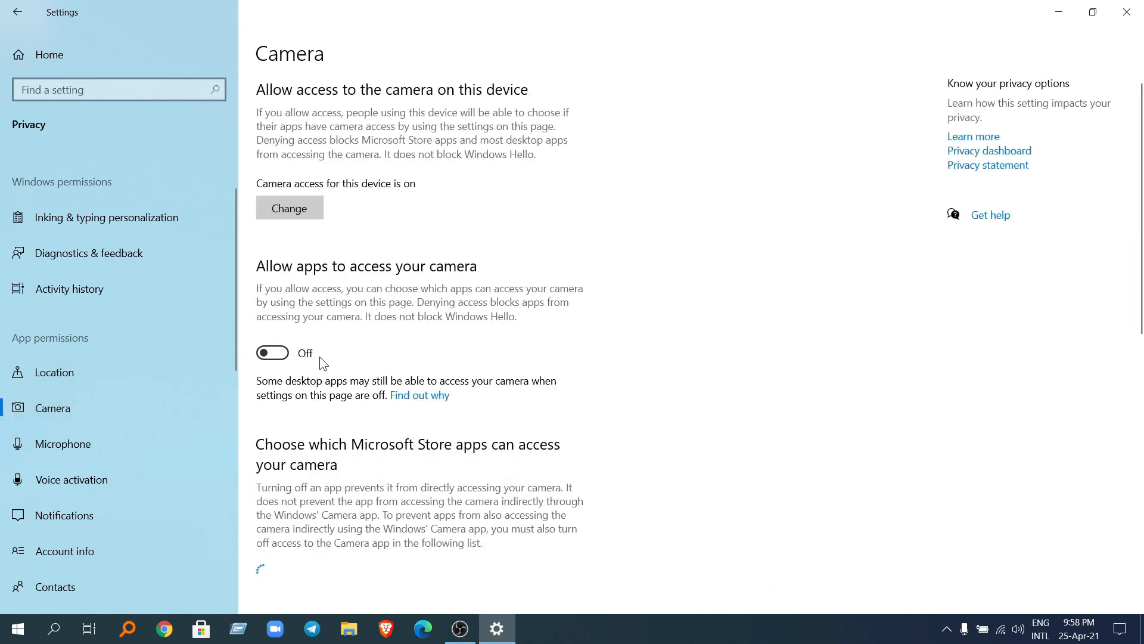
{"action": "scroll", "coordinate": [322, 358], "scroll_direction": "down", "scroll_amount": 3}
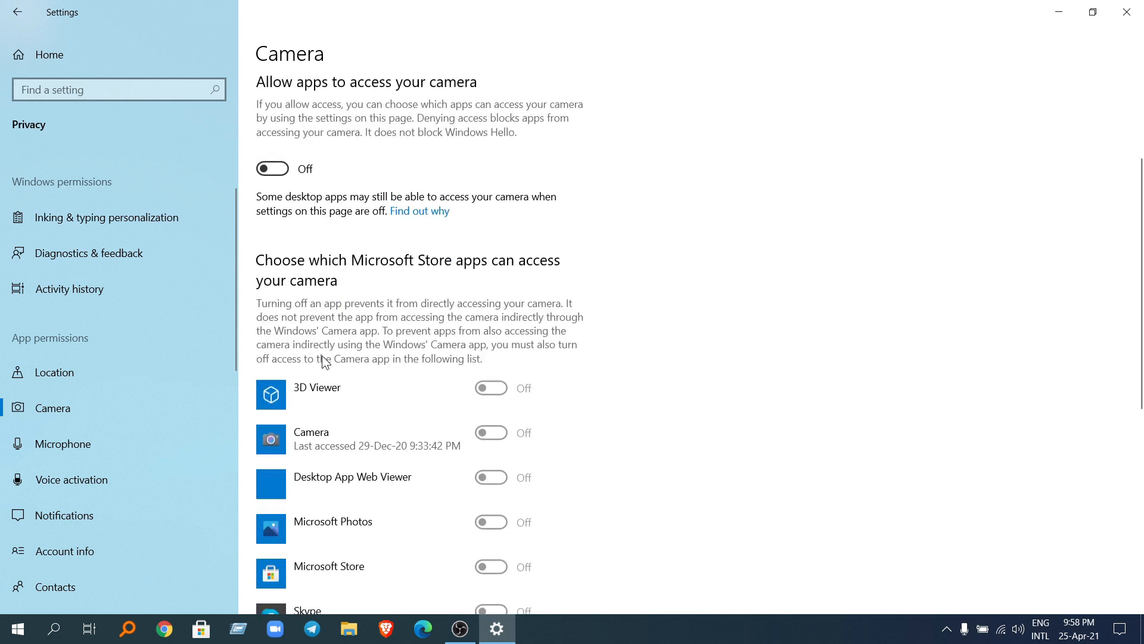
{"action": "scroll", "coordinate": [325, 361], "scroll_direction": "down", "scroll_amount": 3}
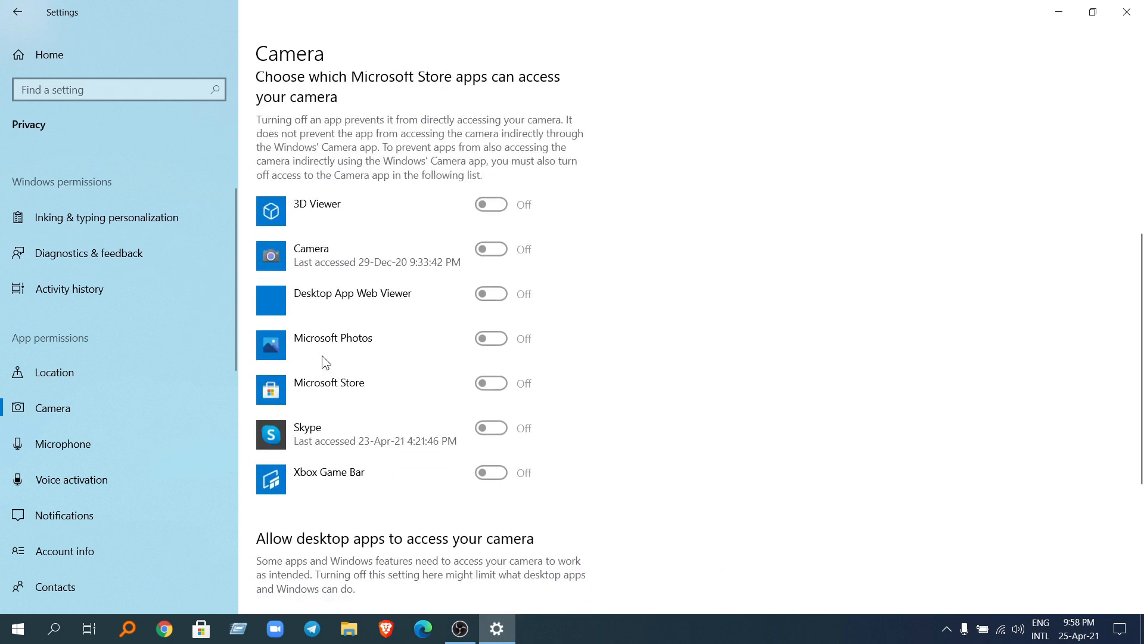
{"action": "scroll", "coordinate": [322, 357], "scroll_direction": "up", "scroll_amount": 5}
{"action": "scroll", "coordinate": [128, 413], "scroll_direction": "down", "scroll_amount": 1}
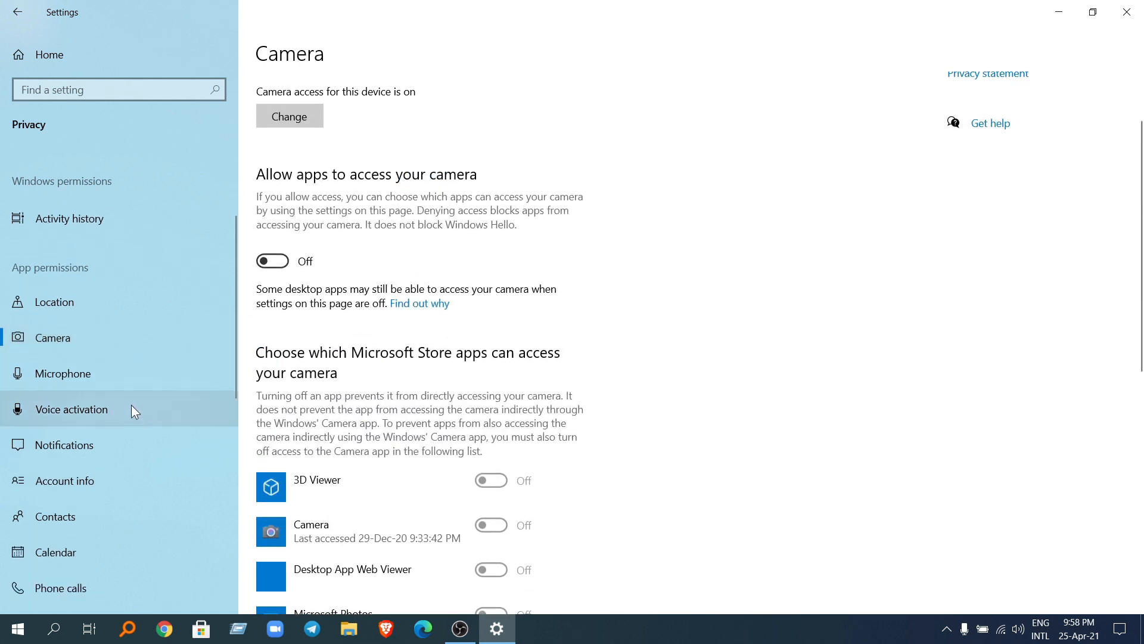
{"action": "scroll", "coordinate": [453, 369], "scroll_direction": "up", "scroll_amount": 2}
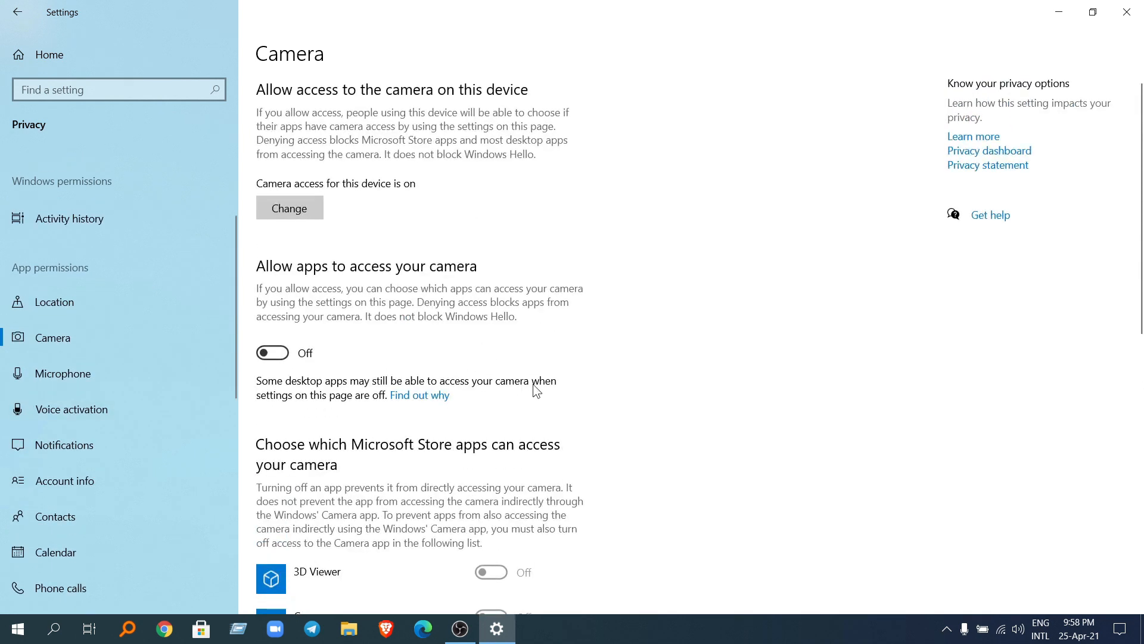
{"action": "left_click", "coordinate": [205, 374]}
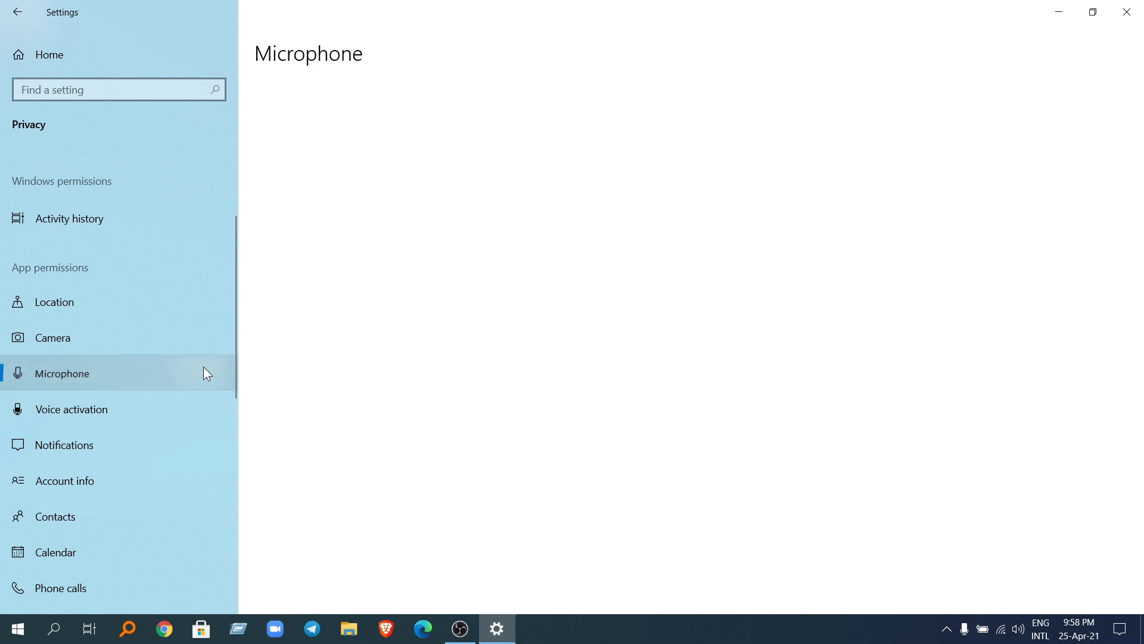
{"action": "scroll", "coordinate": [118, 453], "scroll_direction": "down", "scroll_amount": 2}
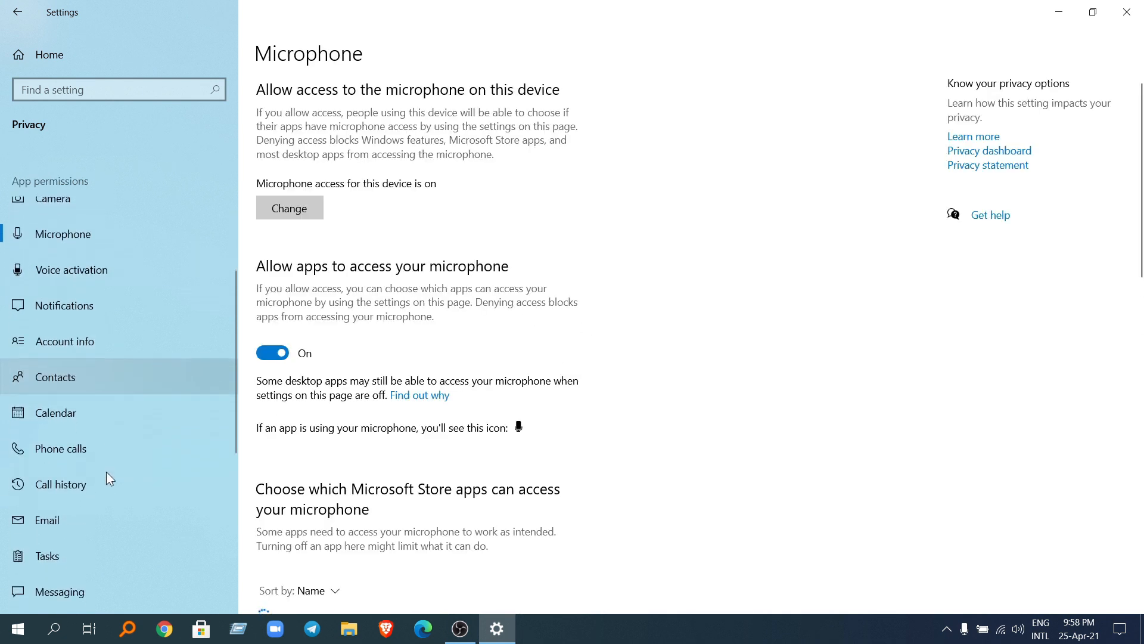
Step: Turn off apps' access to the calendar, then review the phone call and email permissions
{"action": "left_click", "coordinate": [112, 410]}
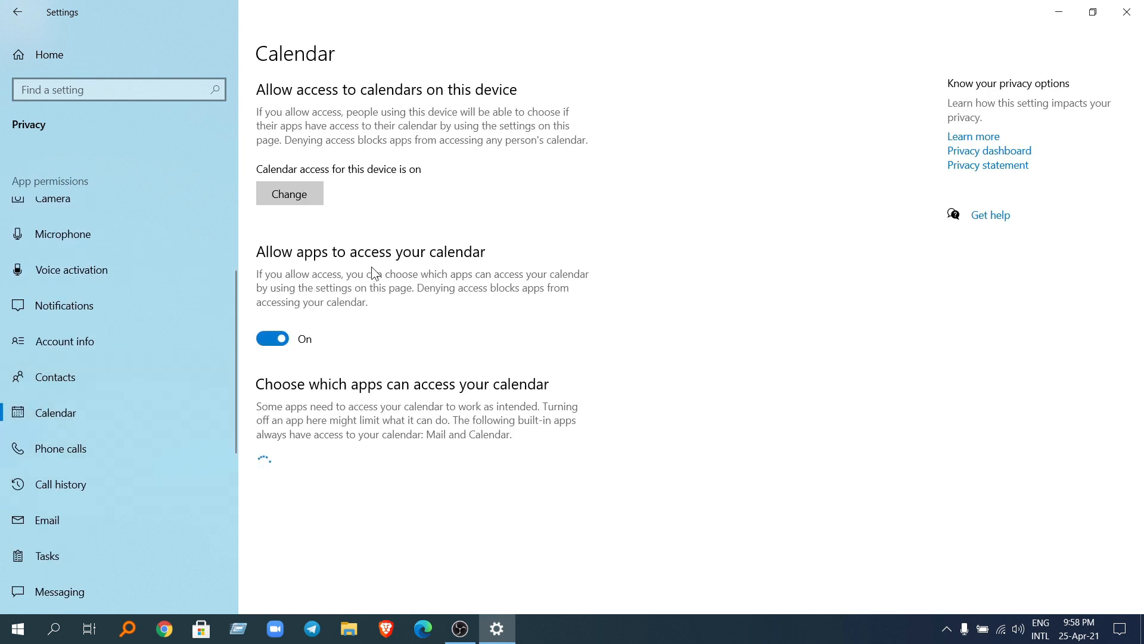
{"action": "left_click", "coordinate": [270, 341]}
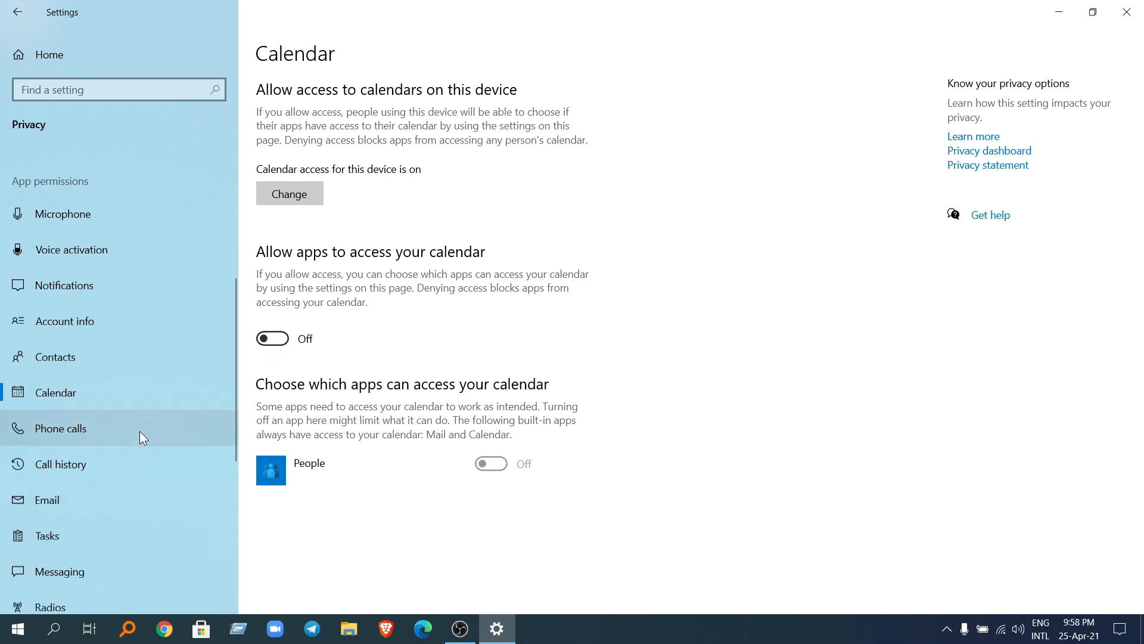
{"action": "left_click", "coordinate": [130, 444]}
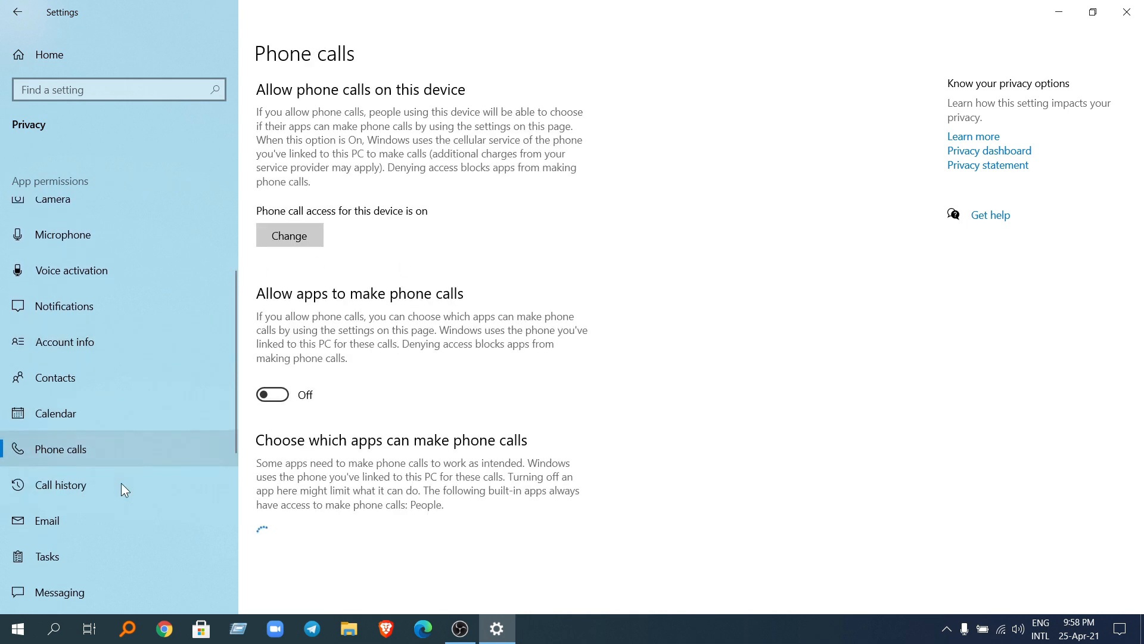
{"action": "scroll", "coordinate": [94, 527], "scroll_direction": "down", "scroll_amount": 2}
{"action": "left_click", "coordinate": [138, 371]}
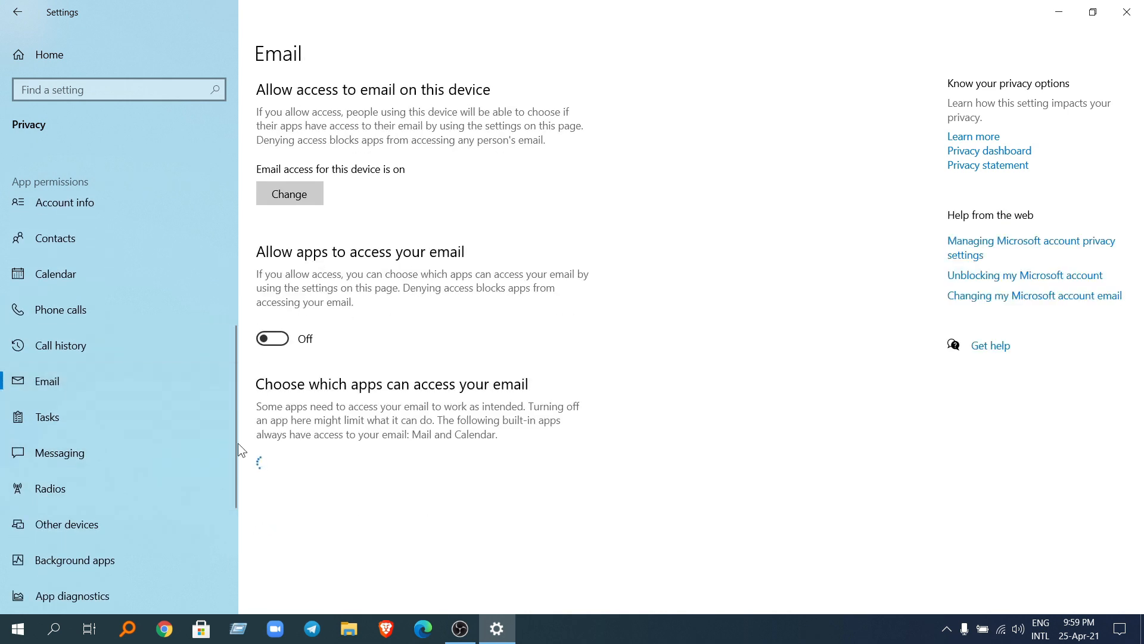
Step: Turn off apps' permission to read or send messages, check the radios permissions, and close Settings
{"action": "scroll", "coordinate": [134, 428], "scroll_direction": "down", "scroll_amount": 1}
{"action": "left_click", "coordinate": [135, 386]}
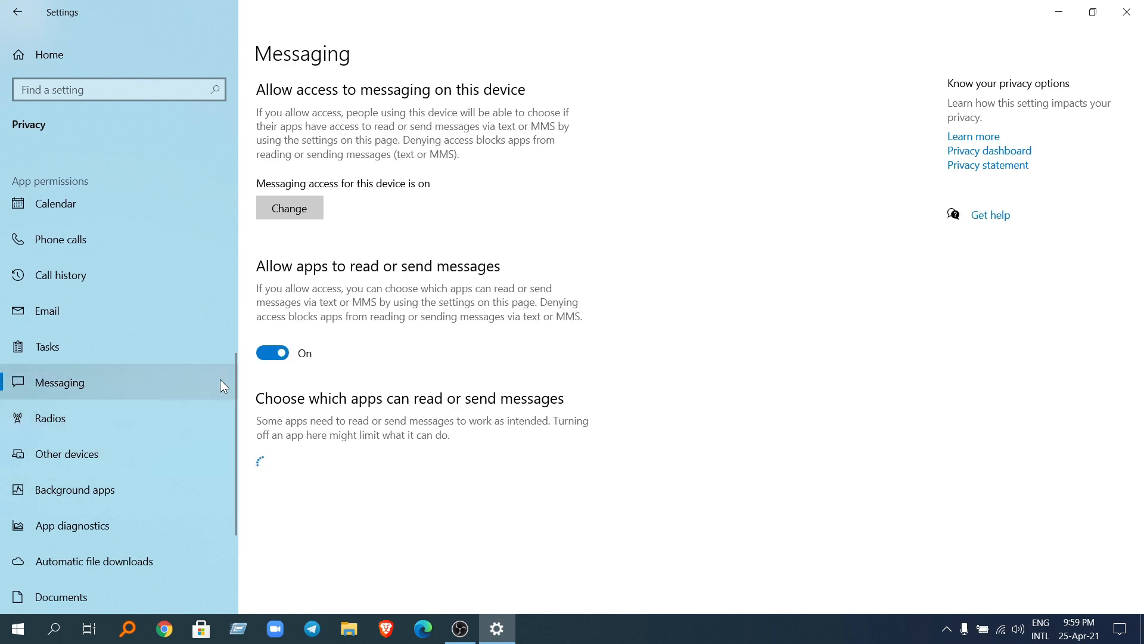
{"action": "left_click", "coordinate": [271, 352]}
{"action": "scroll", "coordinate": [135, 418], "scroll_direction": "down", "scroll_amount": 2}
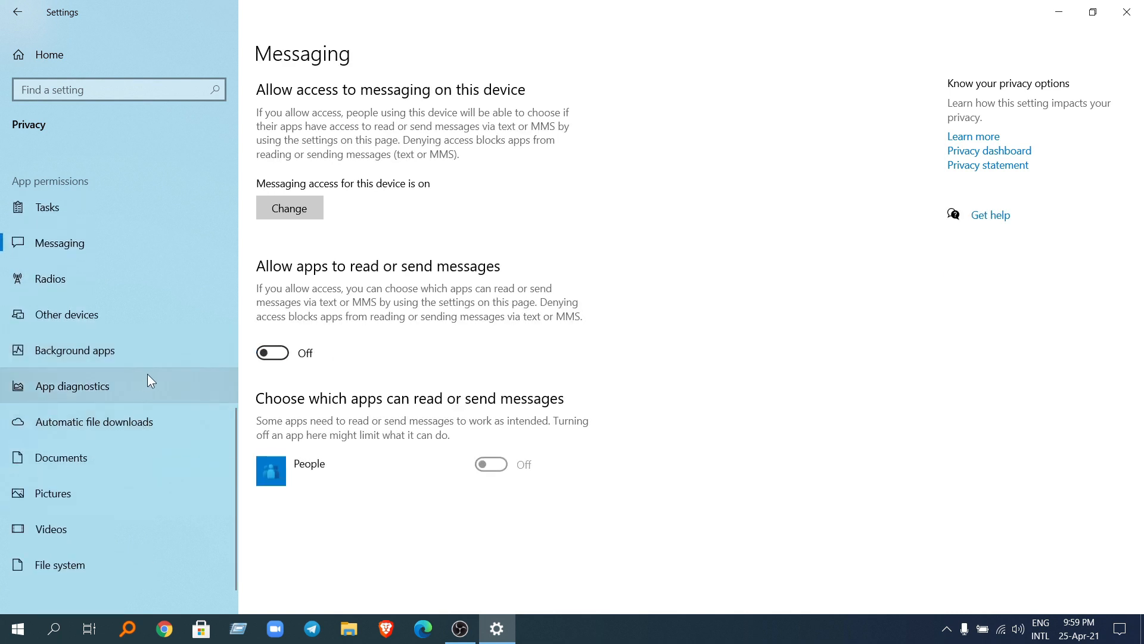
{"action": "left_click", "coordinate": [101, 289]}
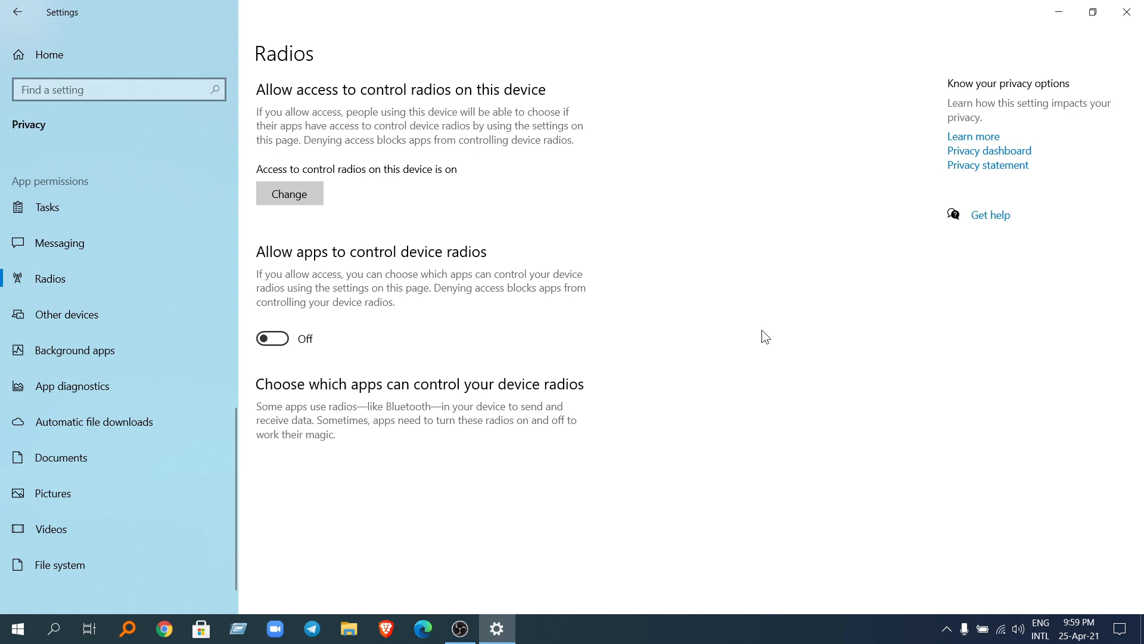
{"action": "left_click", "coordinate": [1127, 12]}
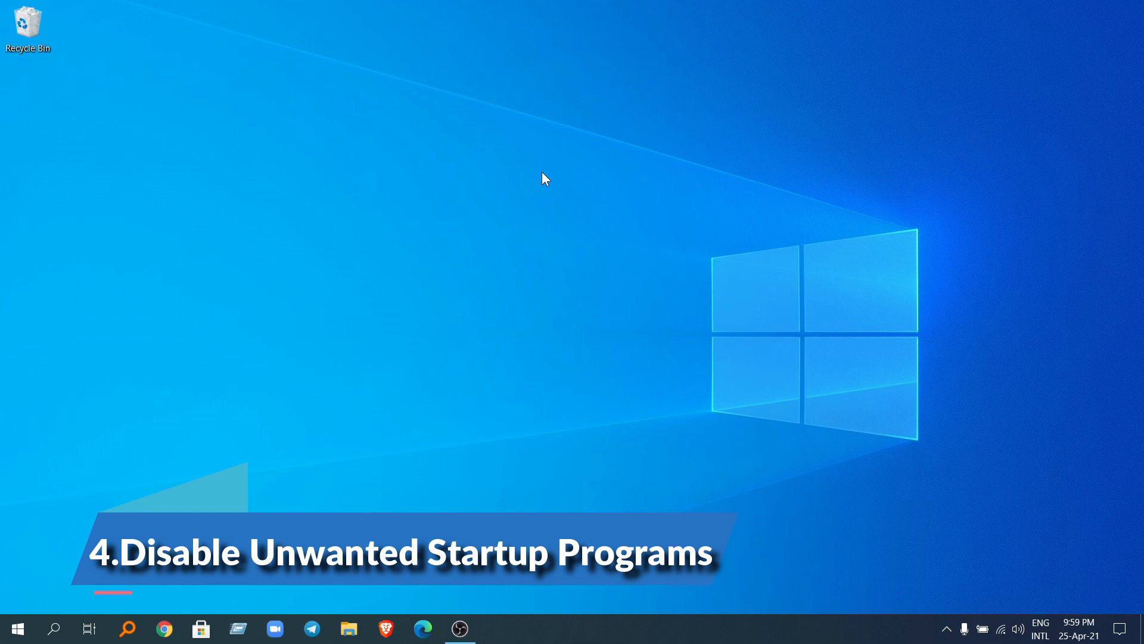
Step: Examine the startup programs in Task Manager, select AcroTray to check its available startup action, and close Task Manager
{"action": "right_click", "coordinate": [632, 630]}
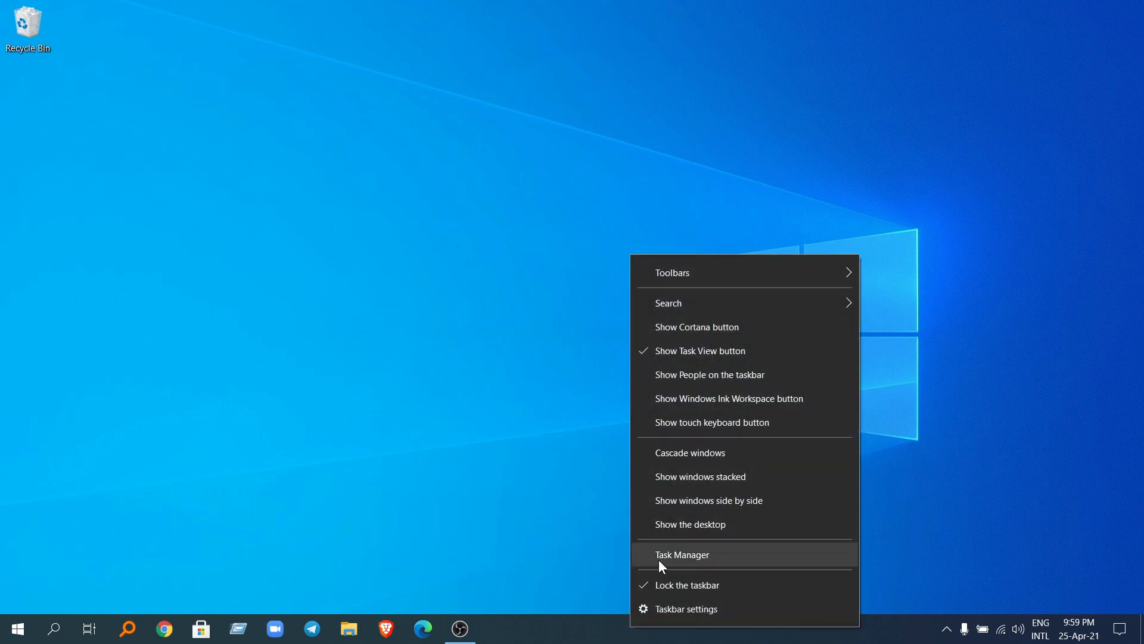
{"action": "left_click", "coordinate": [660, 559]}
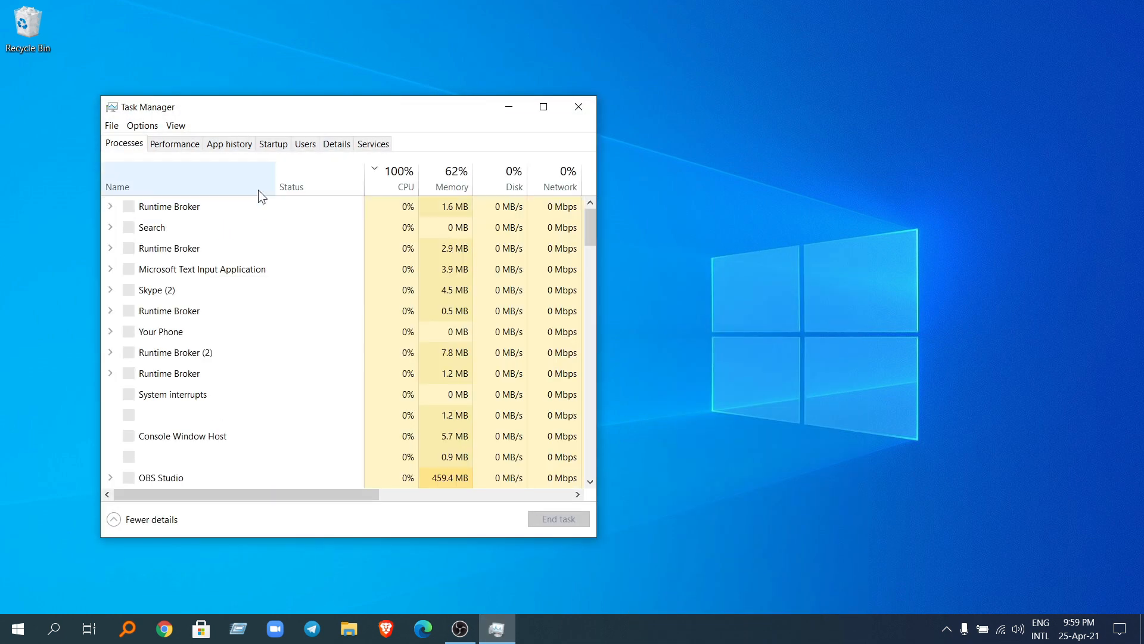
{"action": "left_click", "coordinate": [277, 147]}
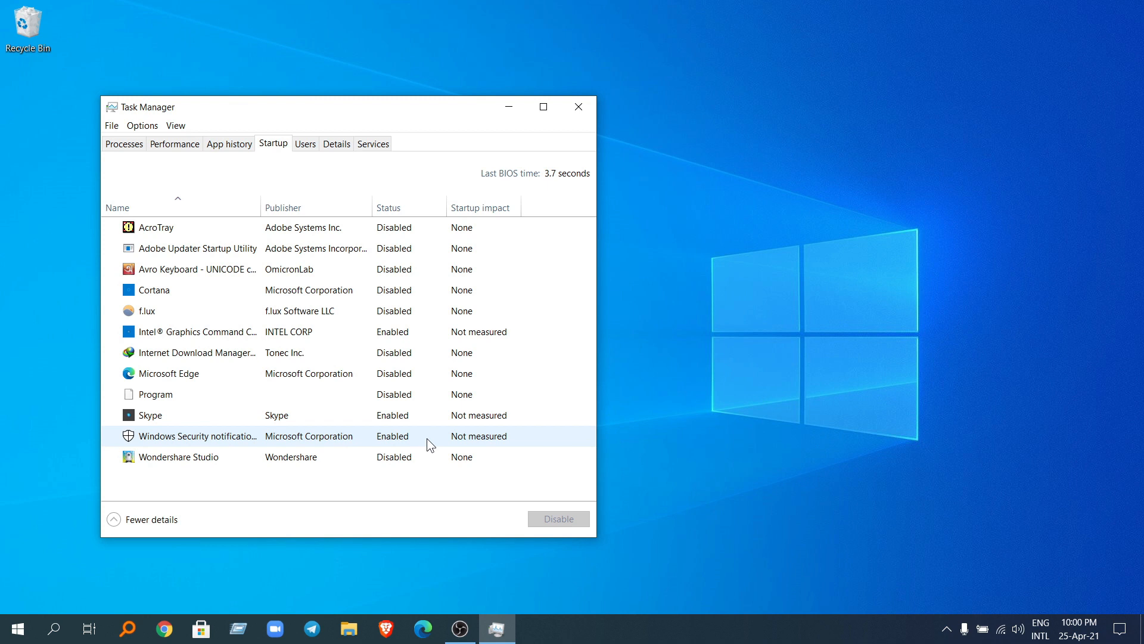
{"action": "left_click", "coordinate": [390, 231]}
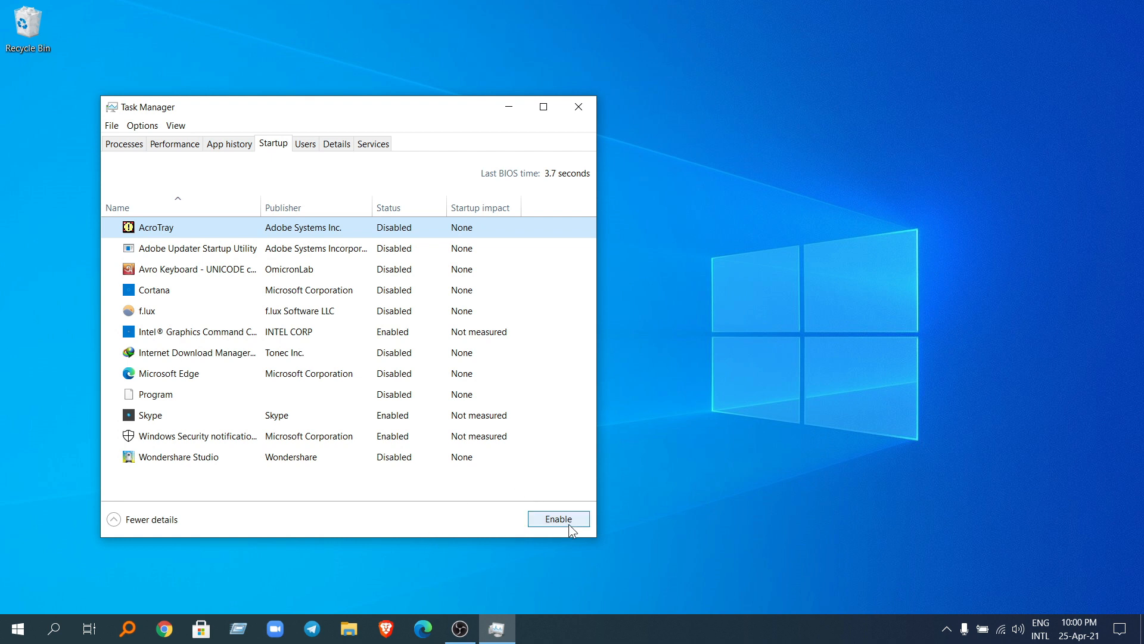
{"action": "left_click", "coordinate": [582, 112]}
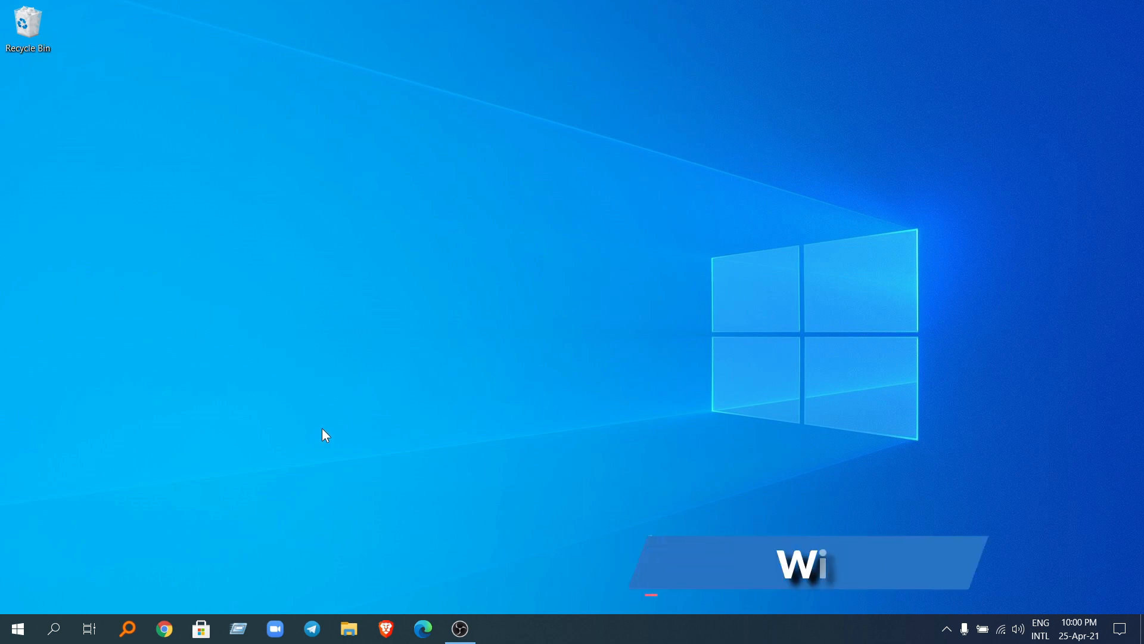
Step: Open the Windows Temp folder with the Run command temp and grant permanent access to it
{"action": "key", "text": "super+r"}
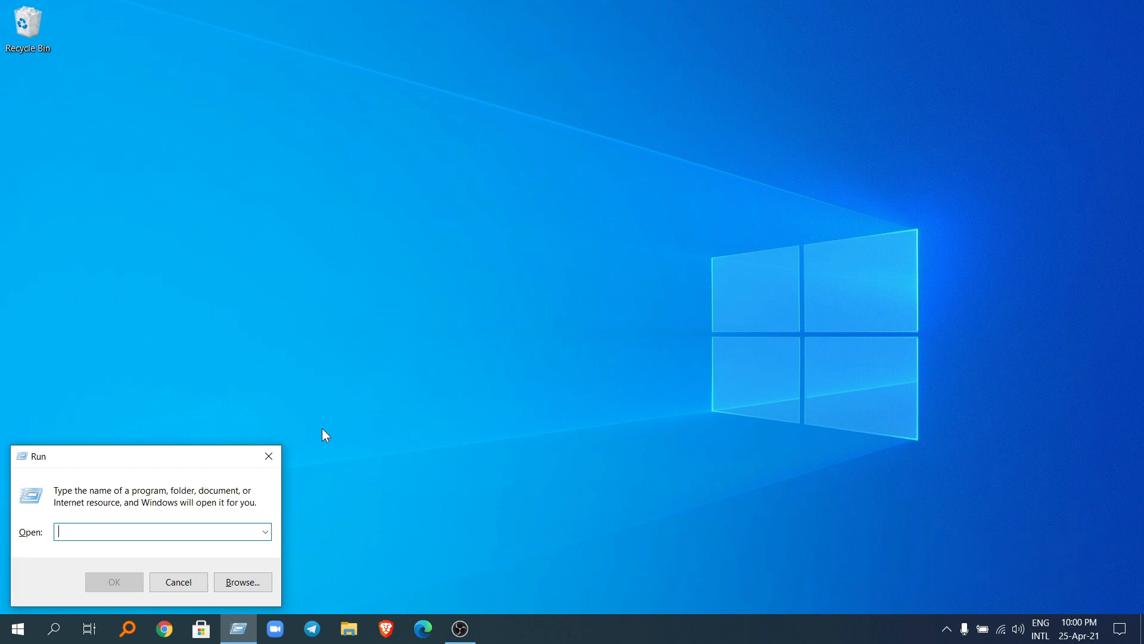
{"action": "type", "text": "temp"}
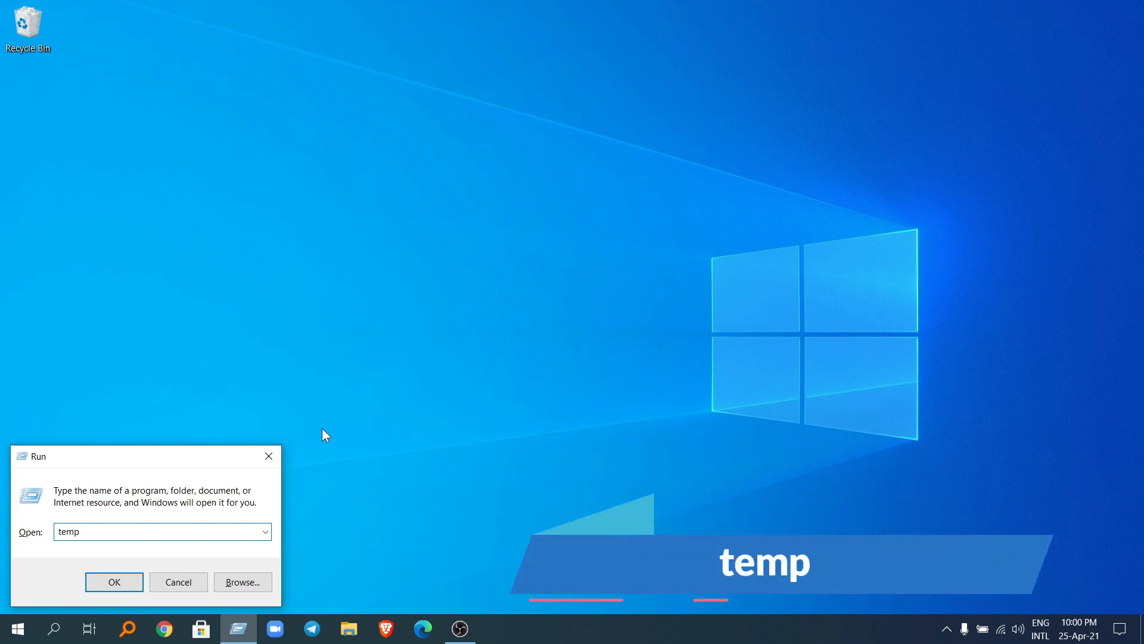
{"action": "key", "text": "Return"}
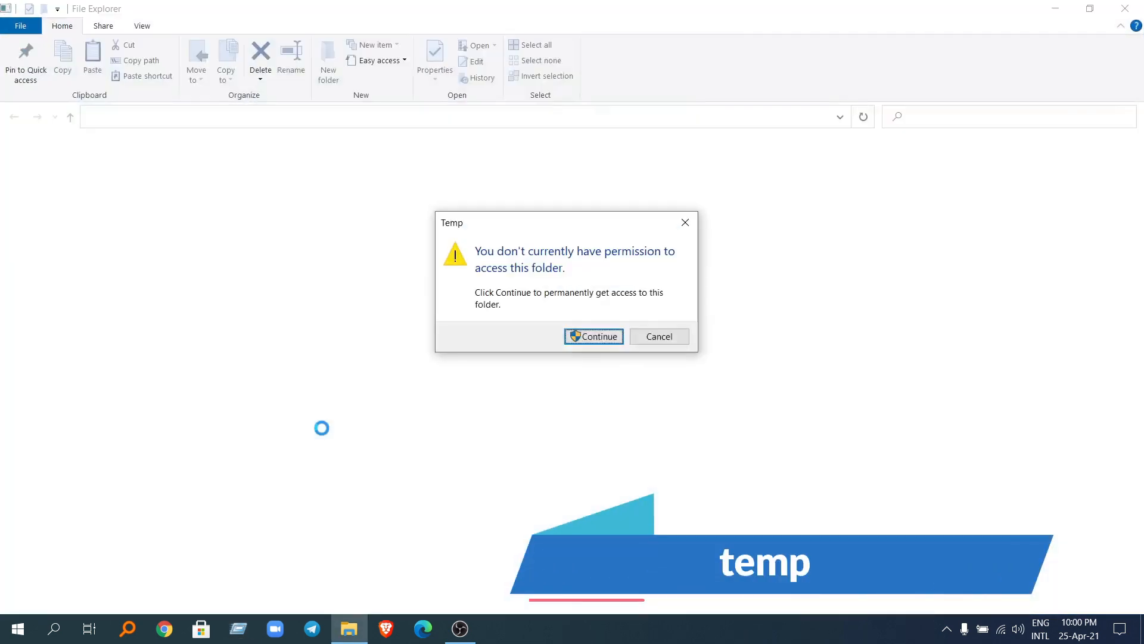
{"action": "key", "text": "Return"}
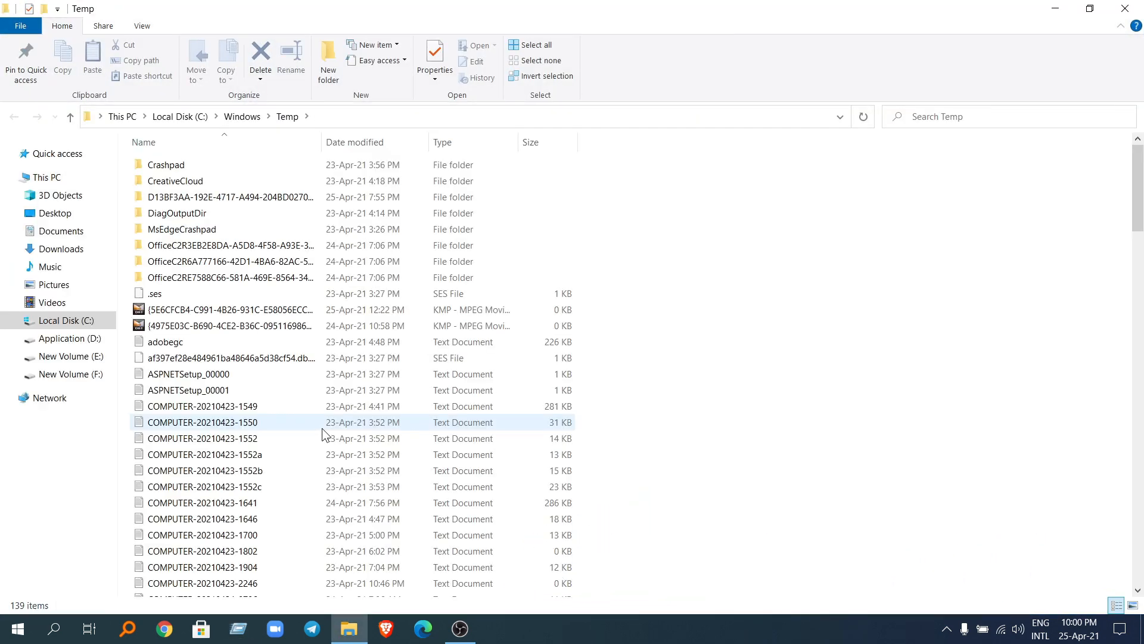
Step: Delete everything in the Windows Temp folder, skip all files that are in use, and close the folder
{"action": "key", "text": "ctrl+a"}
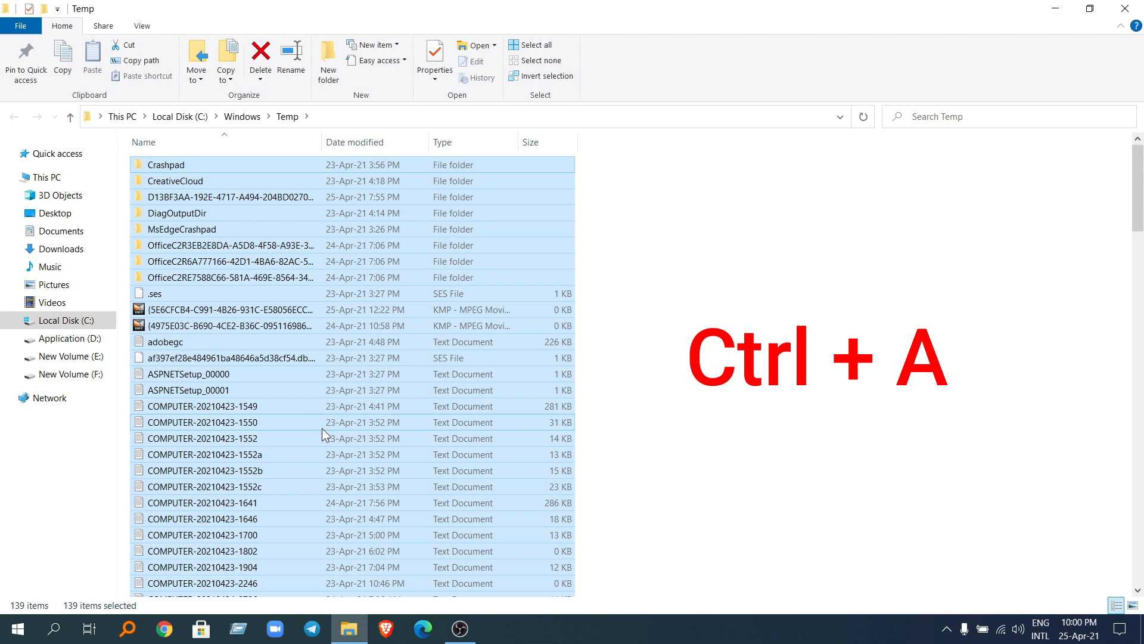
{"action": "key", "text": "ctrl+d"}
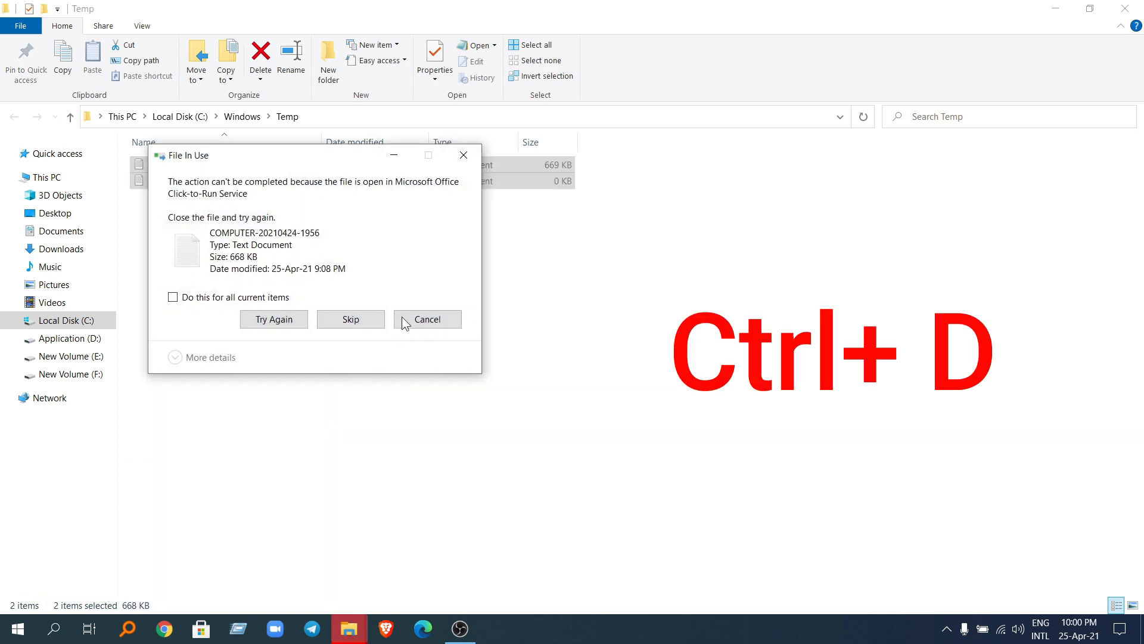
{"action": "left_click", "coordinate": [172, 297]}
{"action": "left_click", "coordinate": [351, 322]}
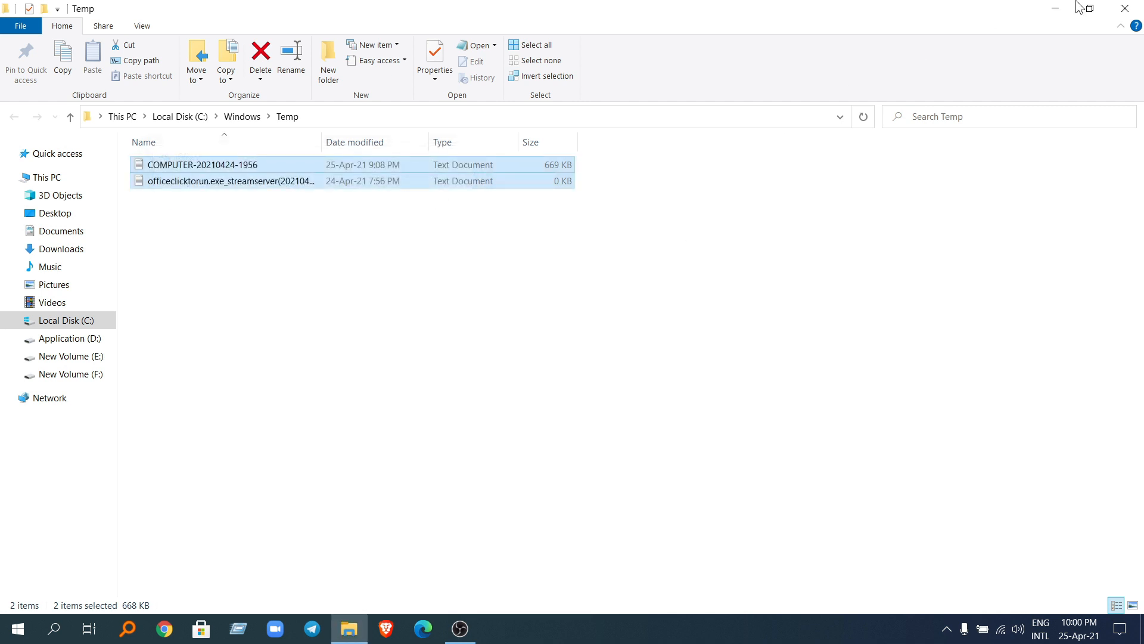
{"action": "left_click", "coordinate": [1125, 8]}
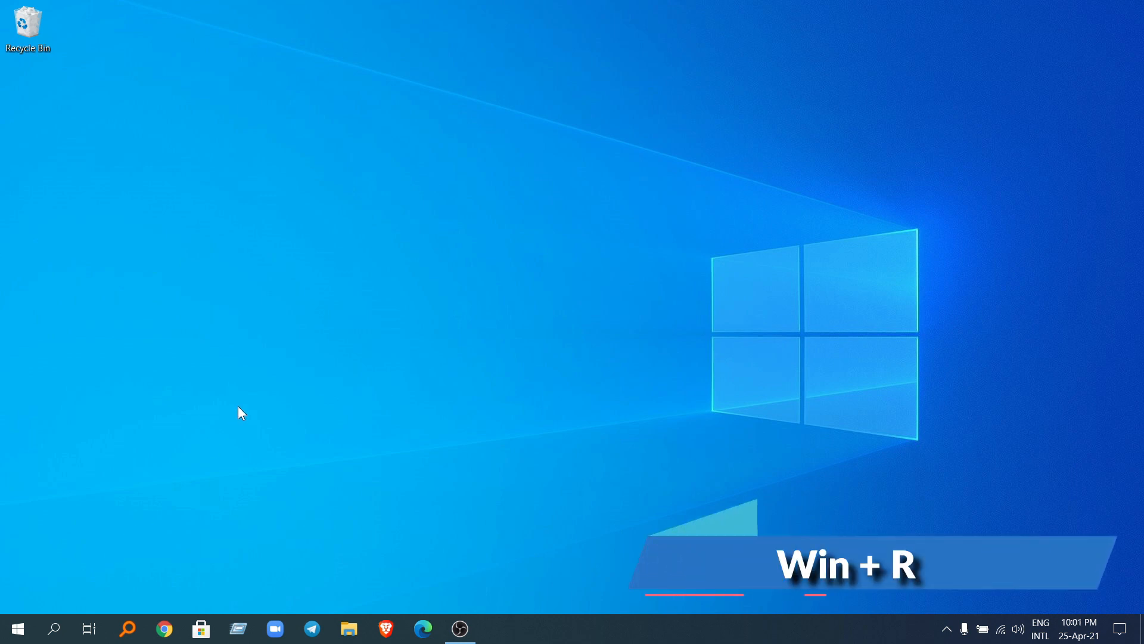
Step: Open the user account's Temp folder with the Run command %temp% and delete all of its contents
{"action": "key", "text": "super+r"}
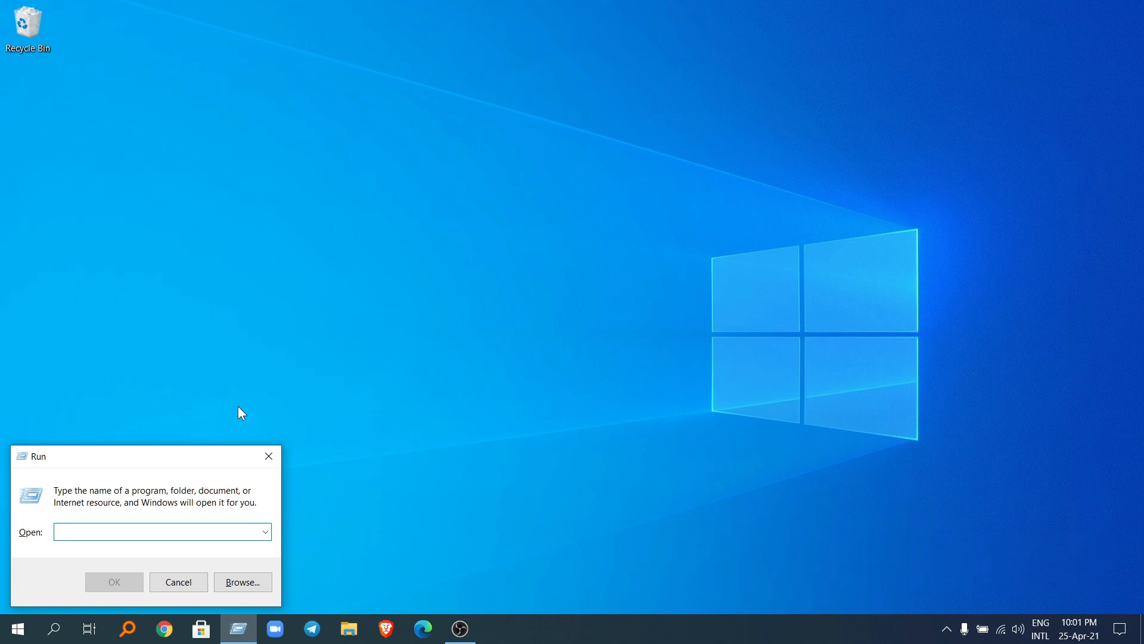
{"action": "type", "text": "%tem"}
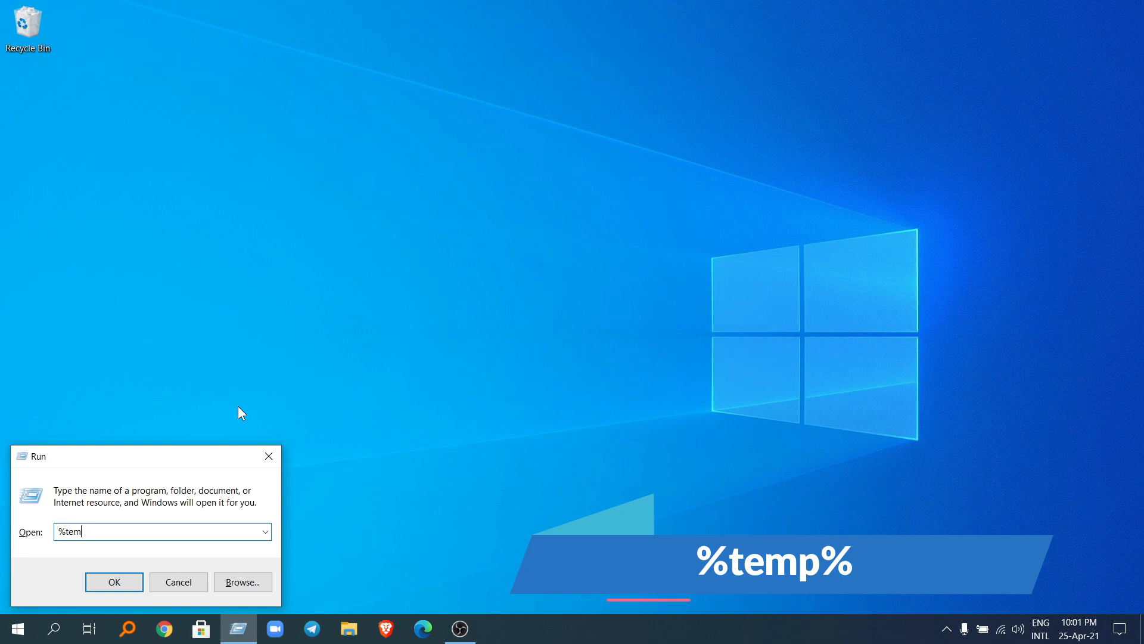
{"action": "type", "text": "p%"}
{"action": "key", "text": "Return"}
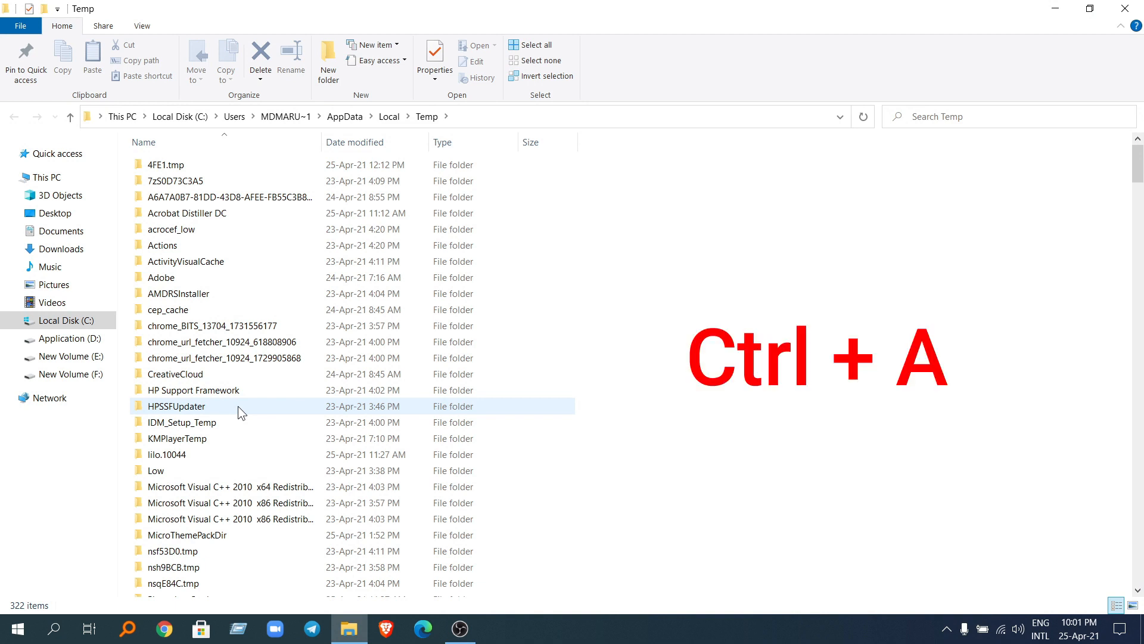
{"action": "key", "text": "ctrl+a"}
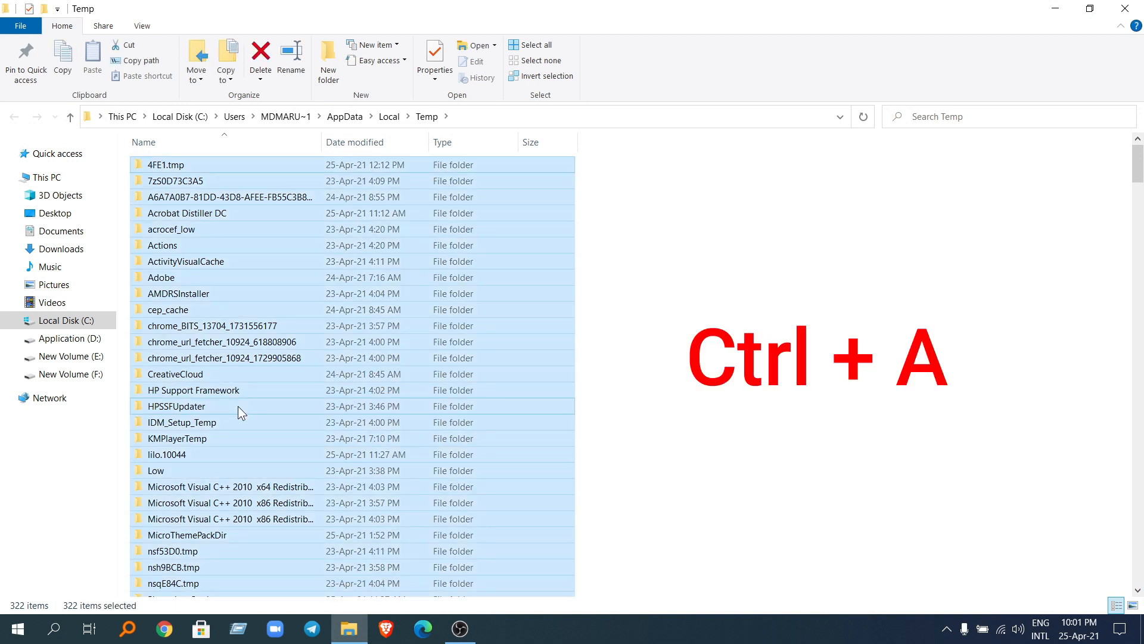
{"action": "key", "text": "ctrl+d"}
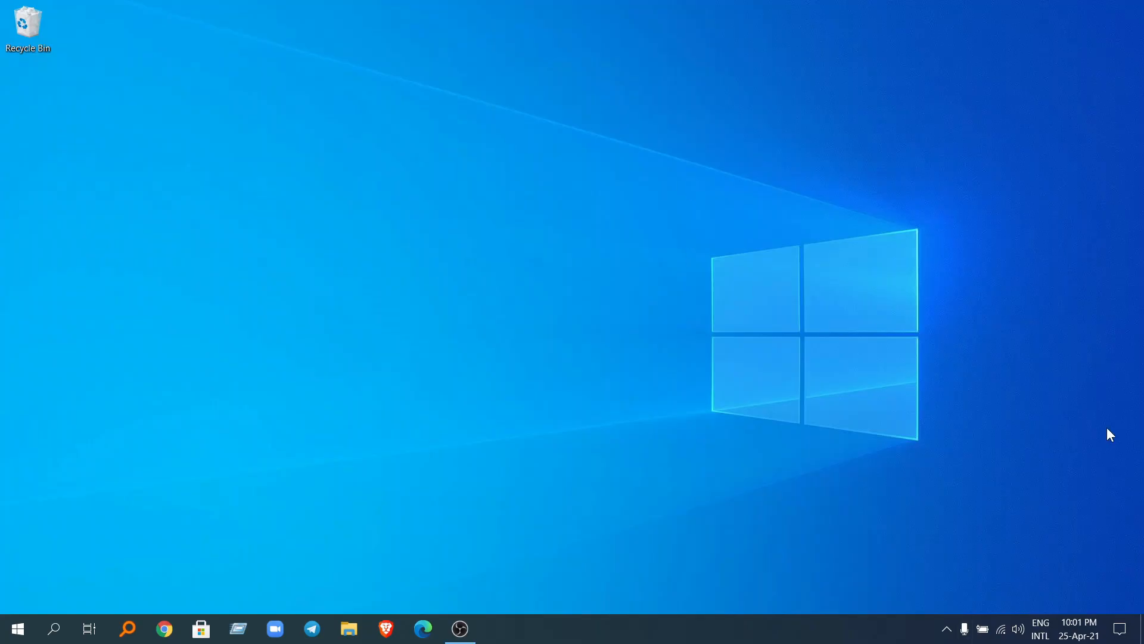
Step: Empty the Recycle Bin, confirming the deletion and granting administrator permission for all current items
{"action": "right_click", "coordinate": [19, 28]}
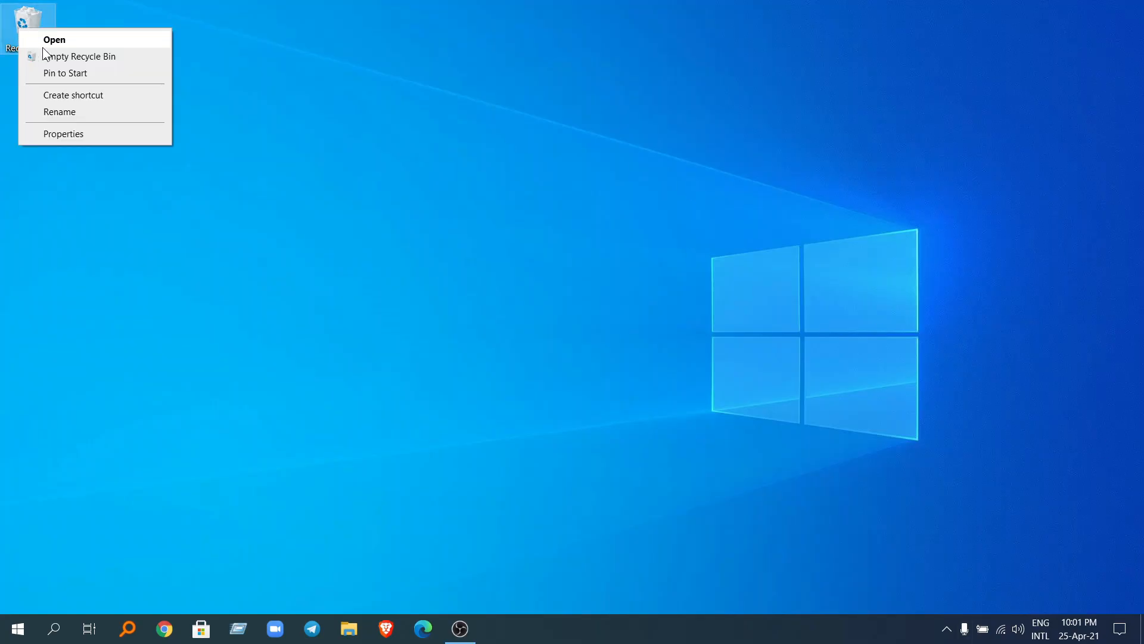
{"action": "left_click", "coordinate": [65, 55]}
{"action": "left_click", "coordinate": [647, 329]}
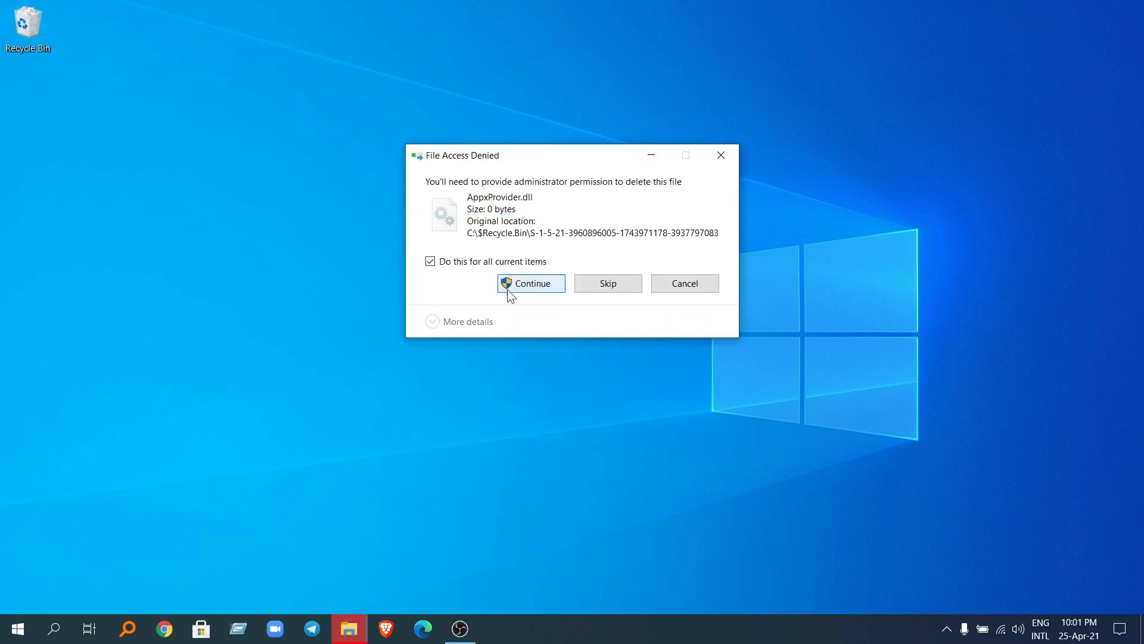
{"action": "left_click", "coordinate": [506, 288]}
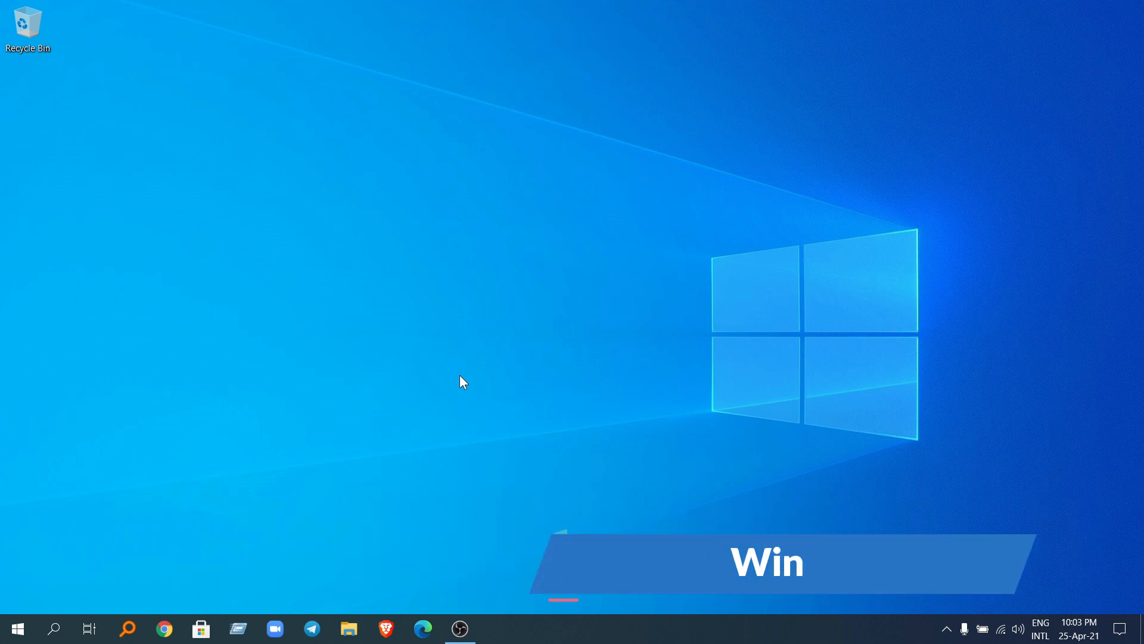
Step: Open the Registry Editor with the Run command regedit
{"action": "key", "text": "super+r"}
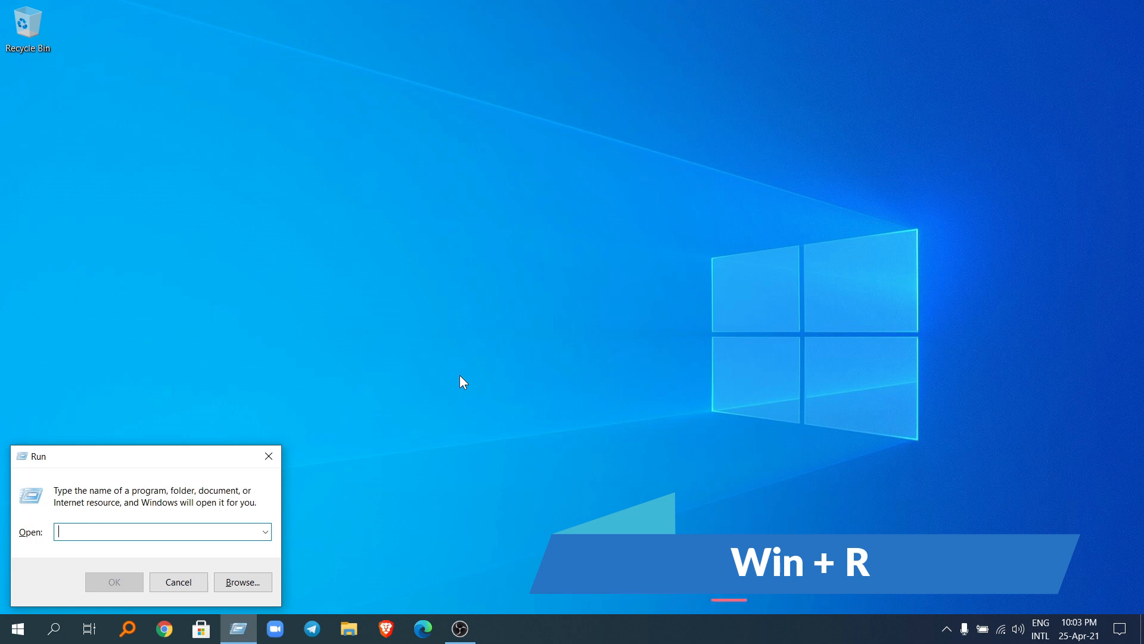
{"action": "type", "text": "re"}
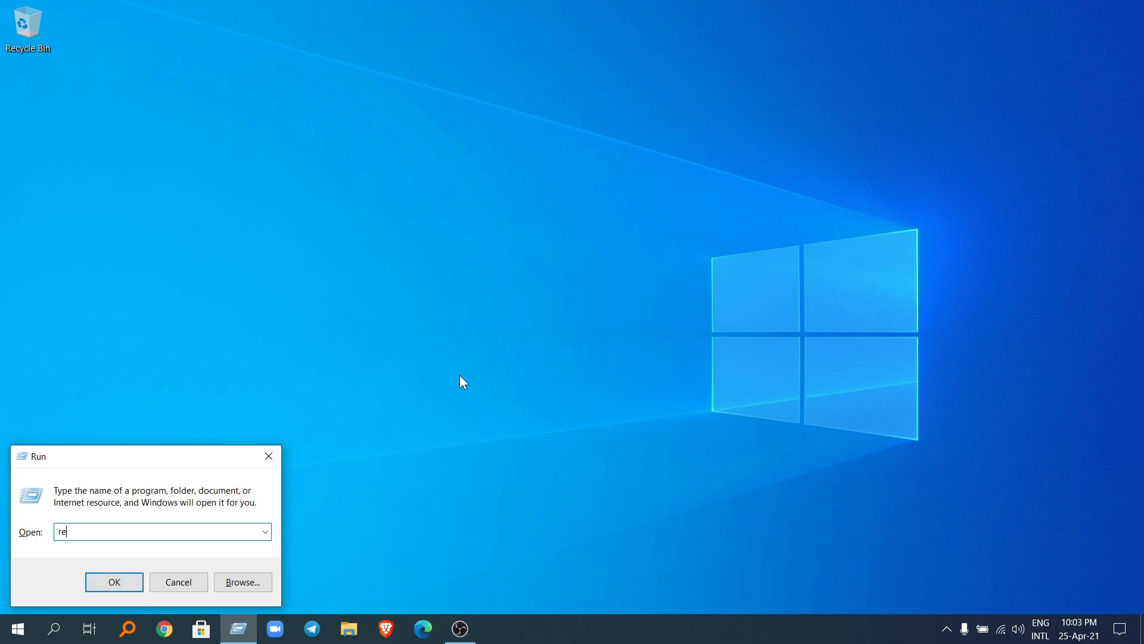
{"action": "type", "text": "ge"}
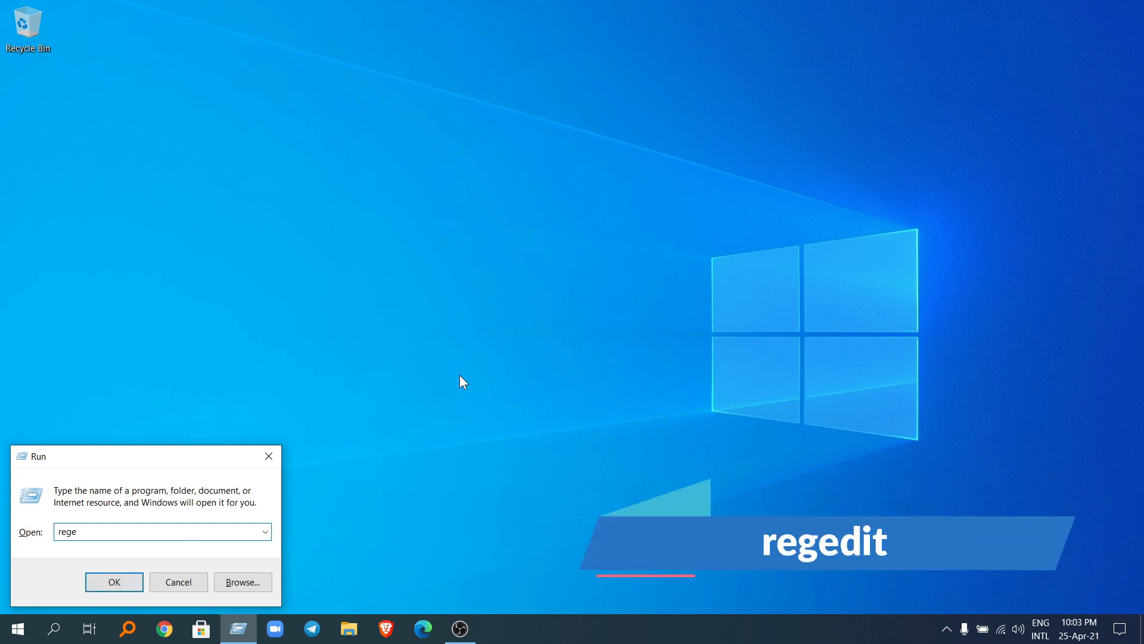
{"action": "type", "text": "dit"}
{"action": "key", "text": "Return"}
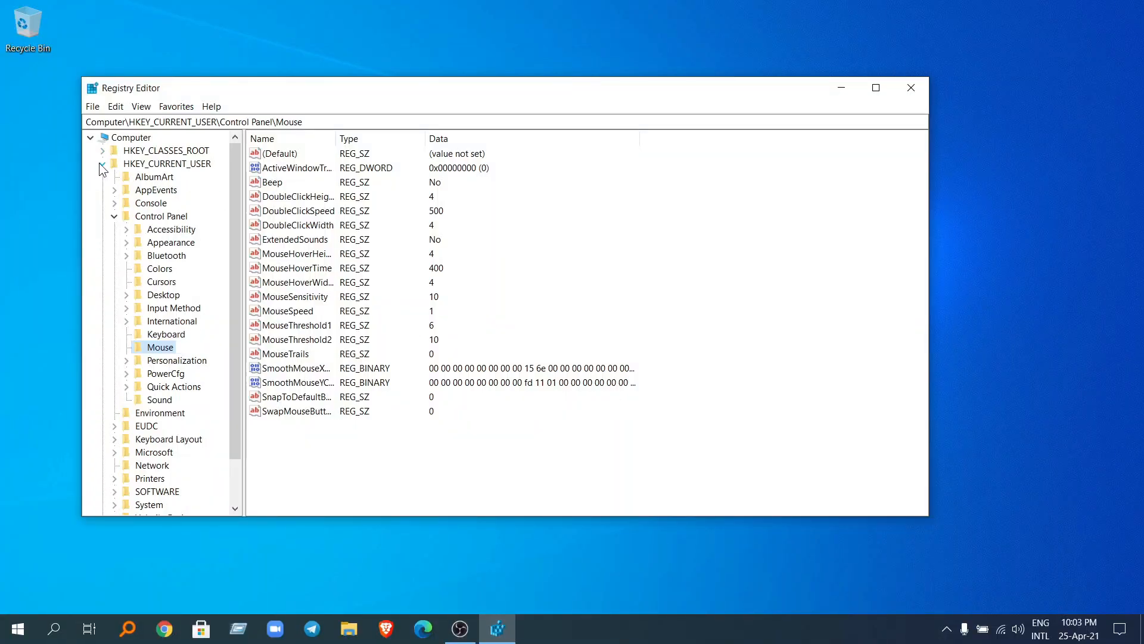
Step: Open the HKEY_CURRENT_USER\Control Panel\Mouse key in the registry tree
{"action": "left_click", "coordinate": [101, 164]}
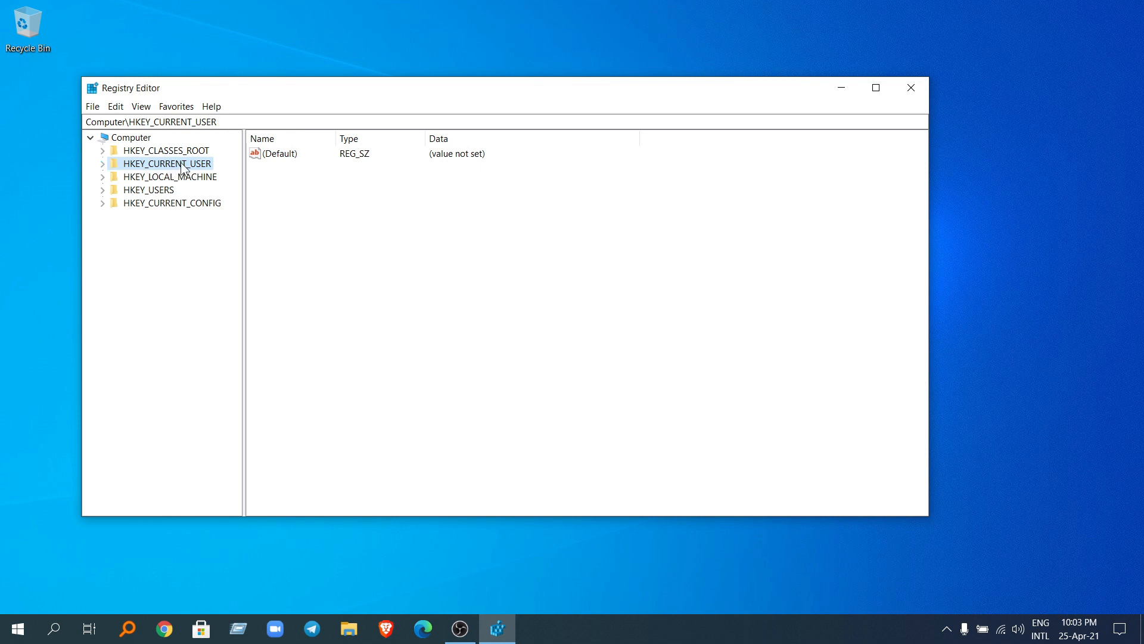
{"action": "left_click", "coordinate": [105, 164]}
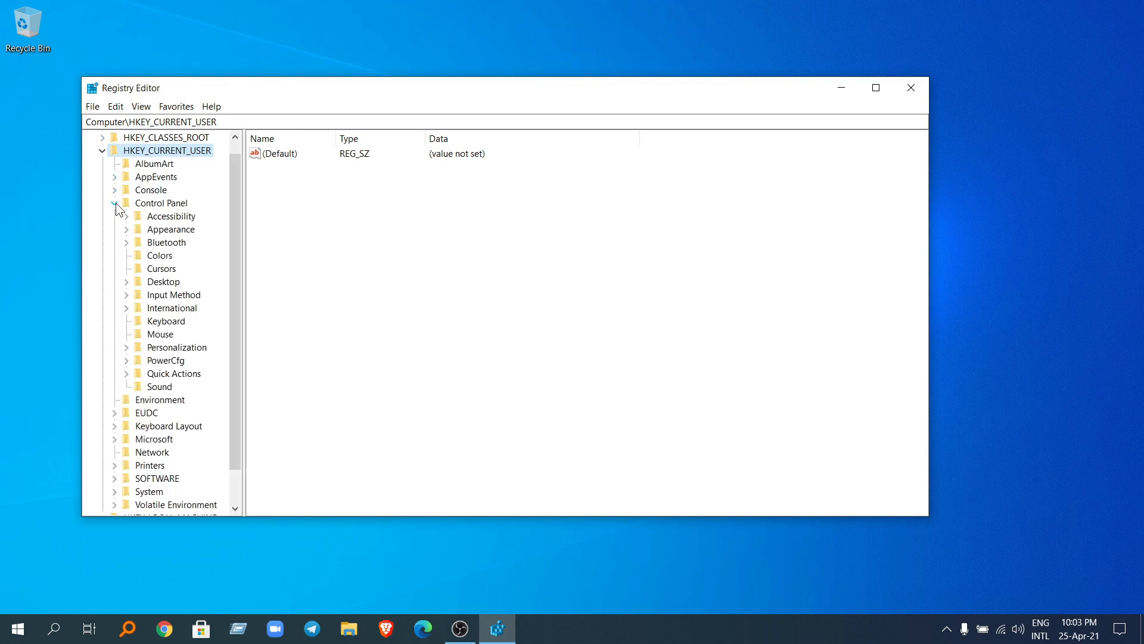
{"action": "left_click", "coordinate": [114, 204]}
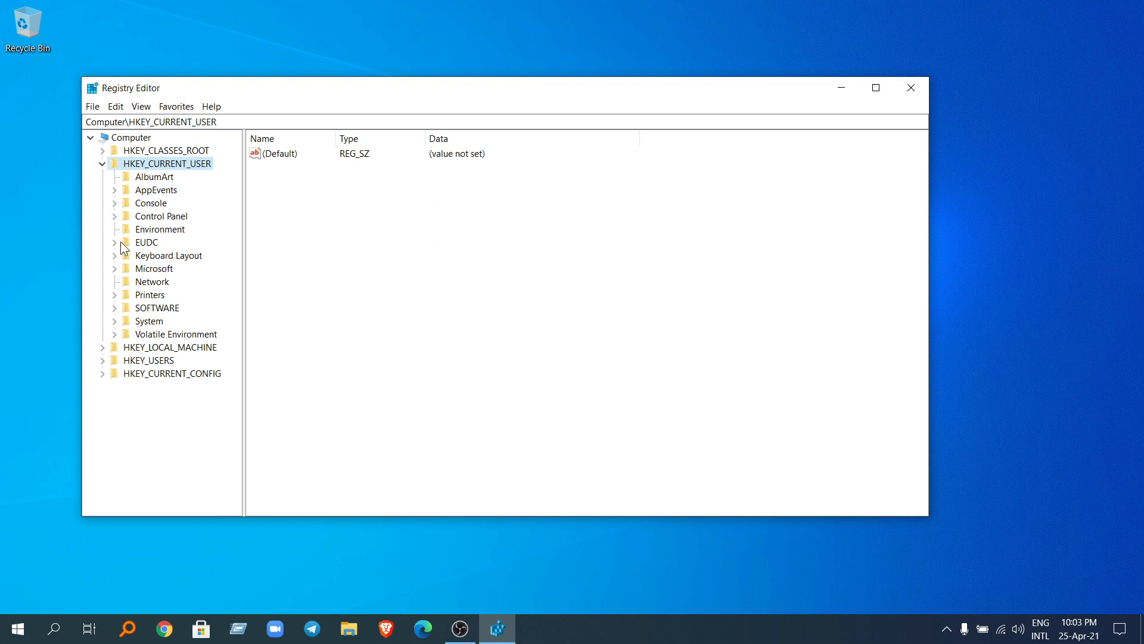
{"action": "left_click", "coordinate": [114, 216]}
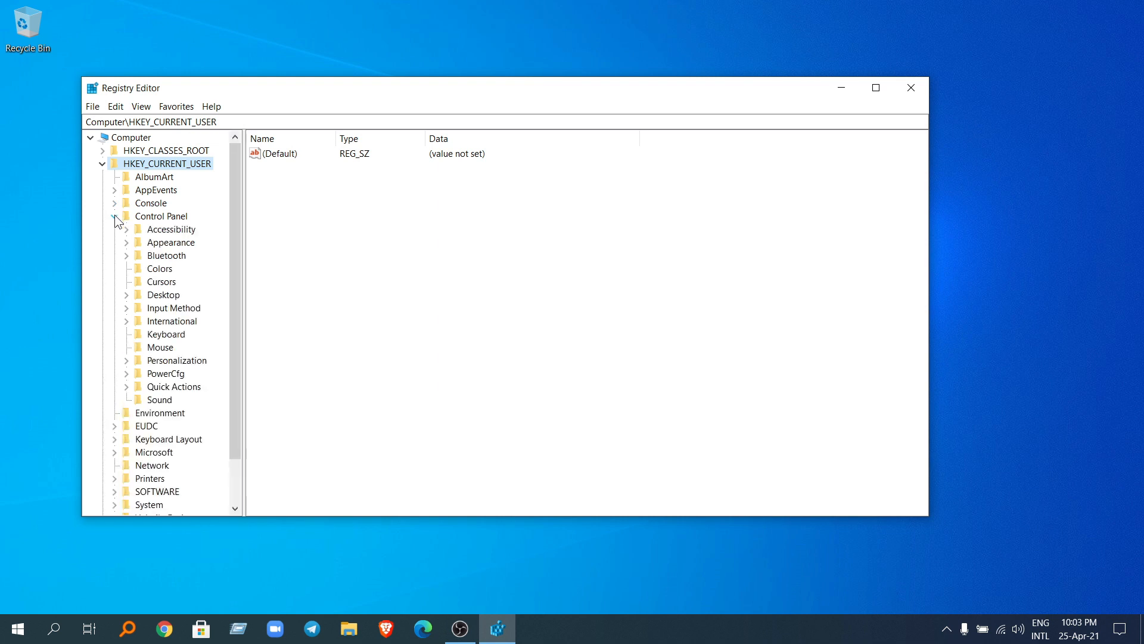
{"action": "left_click", "coordinate": [163, 348]}
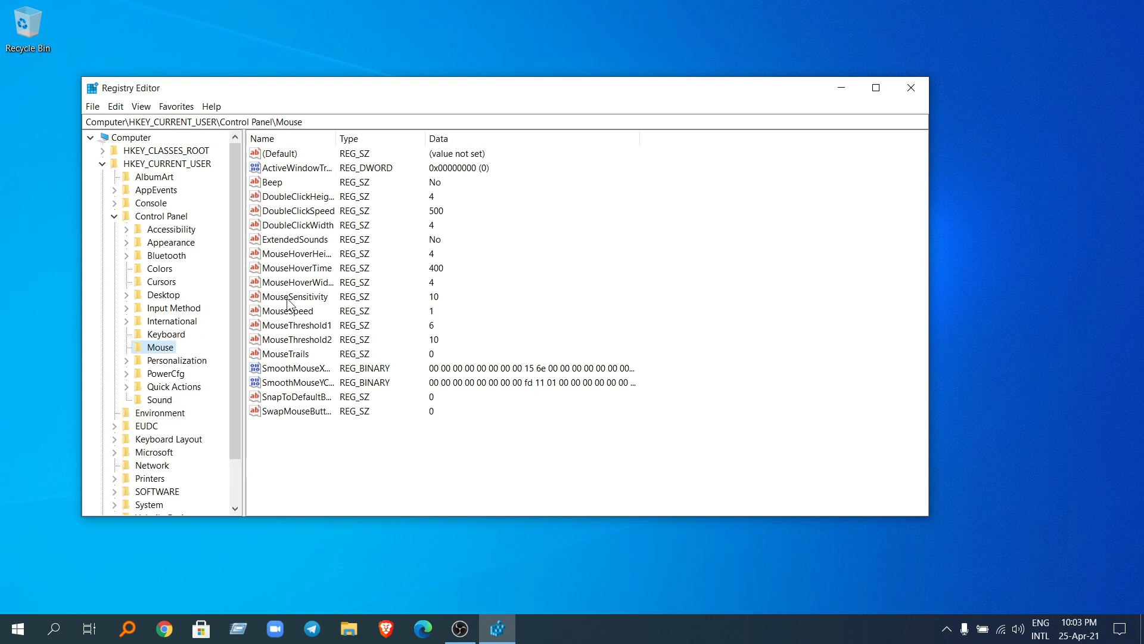
Step: Set the MouseHoverTime value of the Mouse key to 10
{"action": "double_click", "coordinate": [304, 271]}
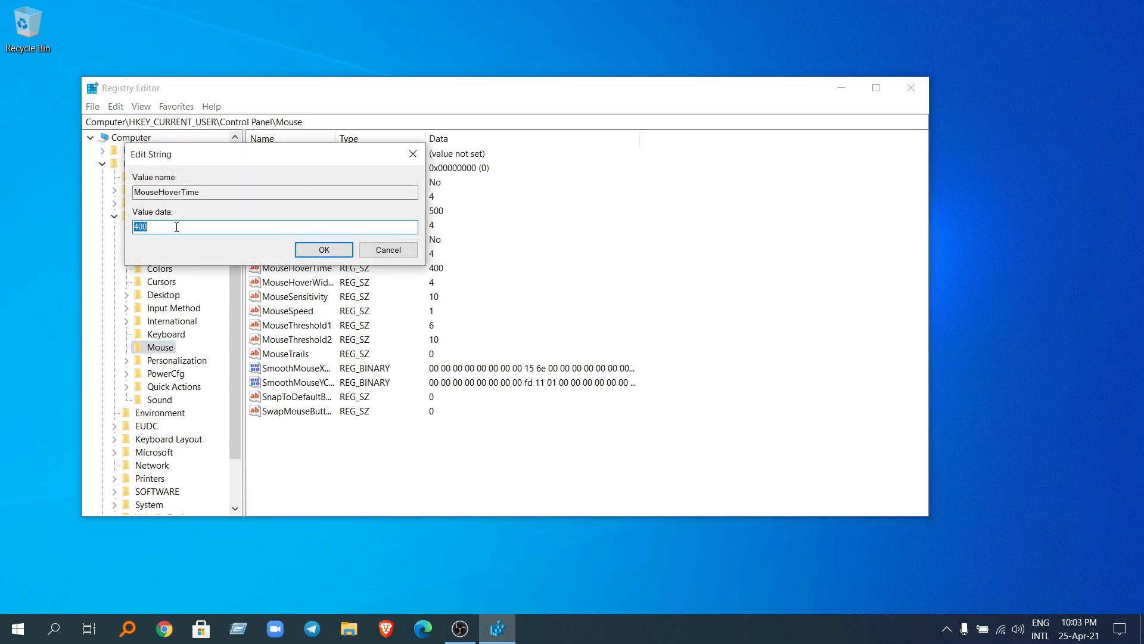
{"action": "key", "text": "BackSpace"}
{"action": "type", "text": "10"}
{"action": "left_click", "coordinate": [324, 249]}
Step: Set the MenuShowDelay value in the Control Panel\Desktop key to 10 and close the Registry Editor
{"action": "scroll", "coordinate": [165, 248], "scroll_direction": "down", "scroll_amount": 2}
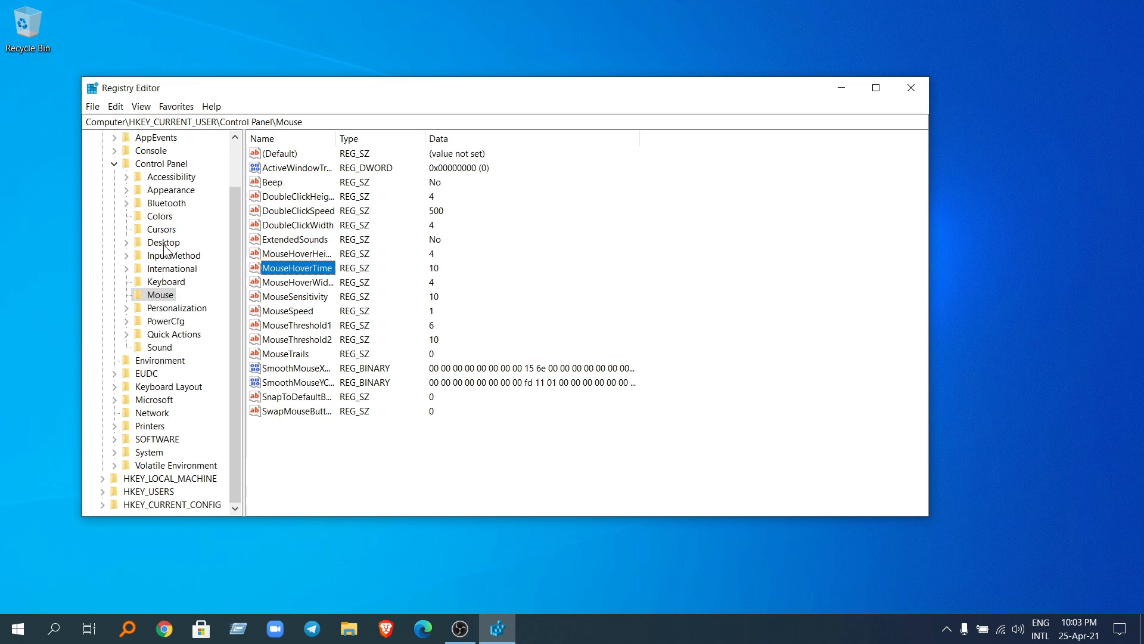
{"action": "double_click", "coordinate": [164, 243]}
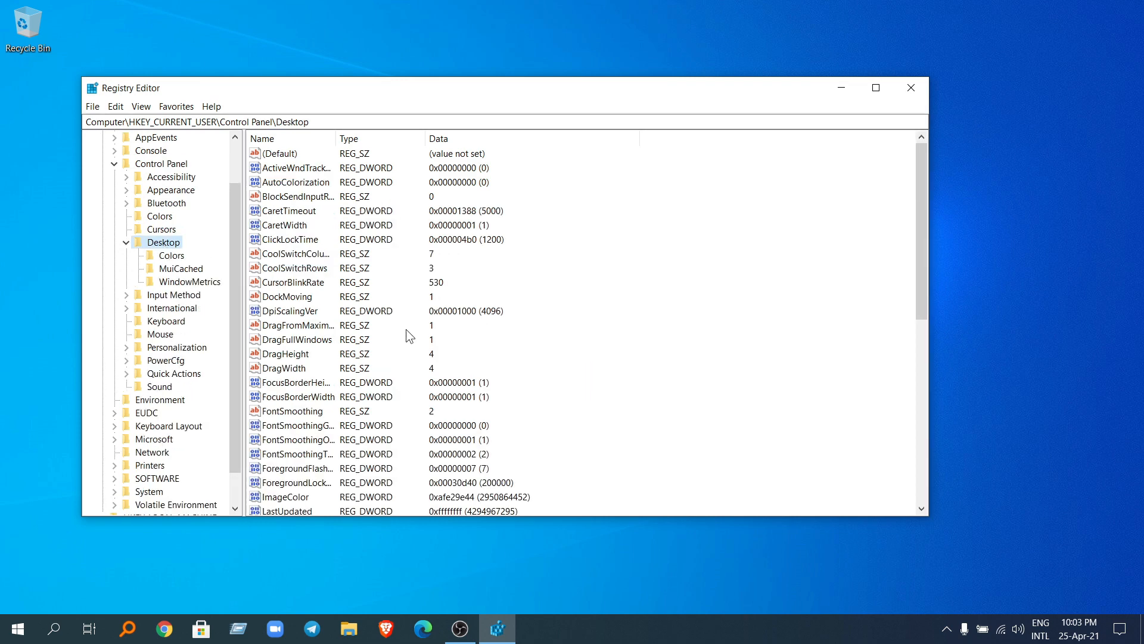
{"action": "scroll", "coordinate": [382, 382], "scroll_direction": "down", "scroll_amount": 5}
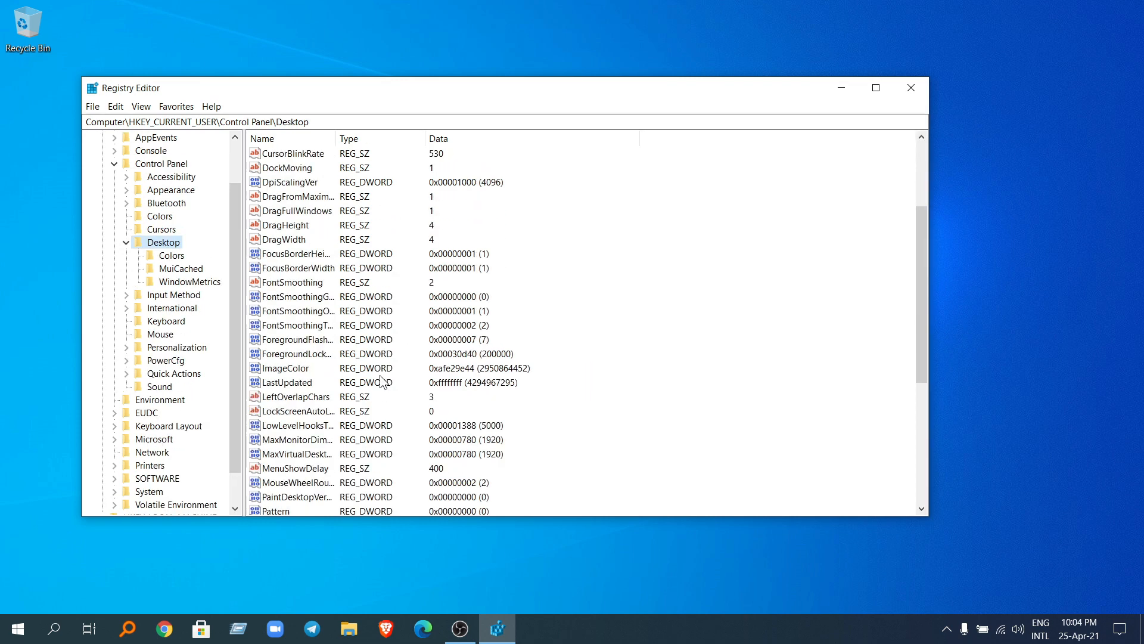
{"action": "scroll", "coordinate": [380, 376], "scroll_direction": "down", "scroll_amount": 3}
{"action": "scroll", "coordinate": [374, 390], "scroll_direction": "up", "scroll_amount": 8}
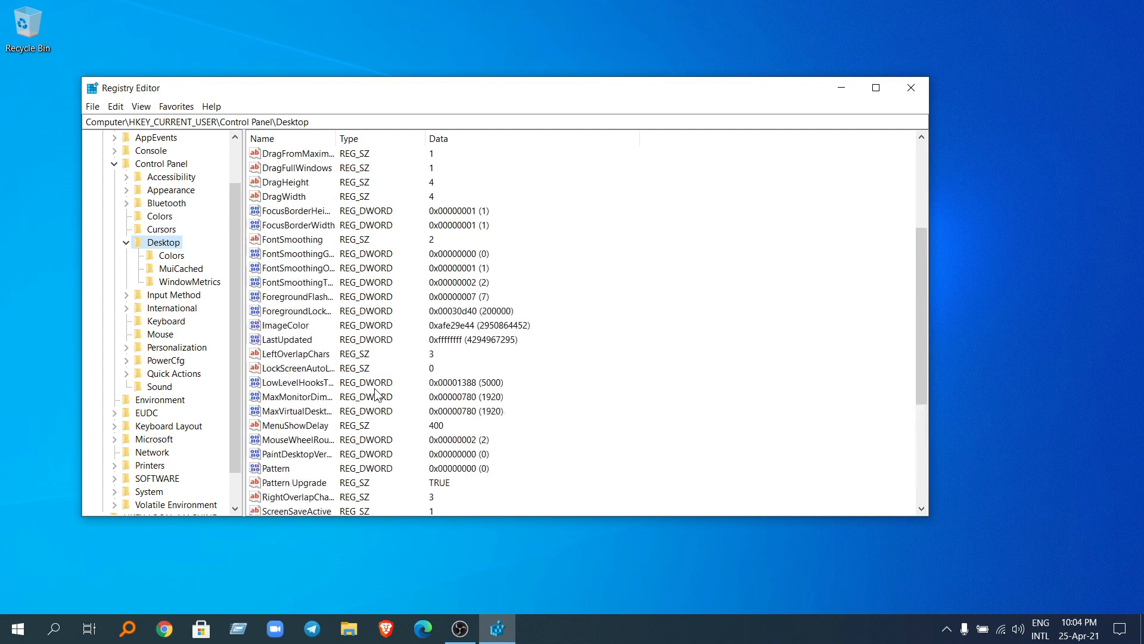
{"action": "scroll", "coordinate": [374, 390], "scroll_direction": "down", "scroll_amount": 2}
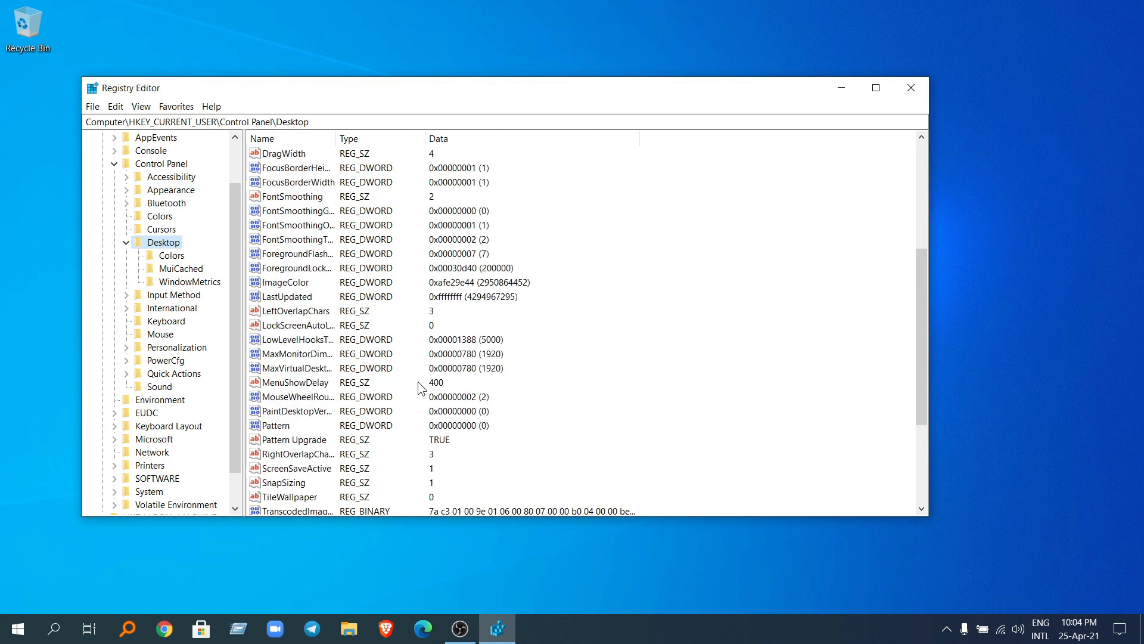
{"action": "double_click", "coordinate": [326, 383]}
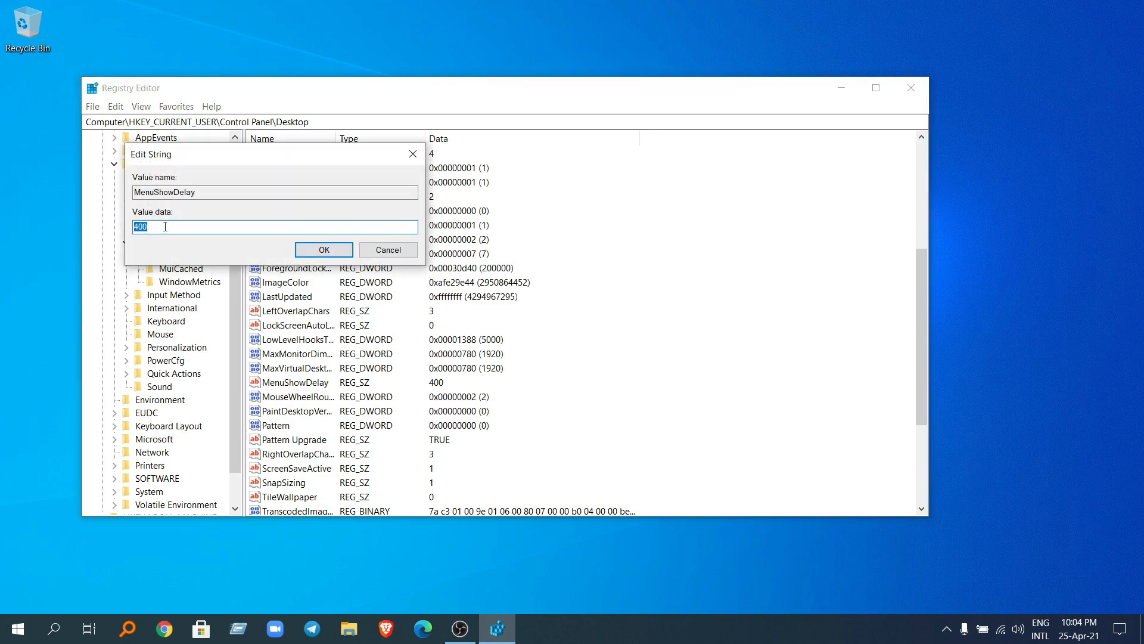
{"action": "key", "text": "BackSpace"}
{"action": "left_click", "coordinate": [323, 250]}
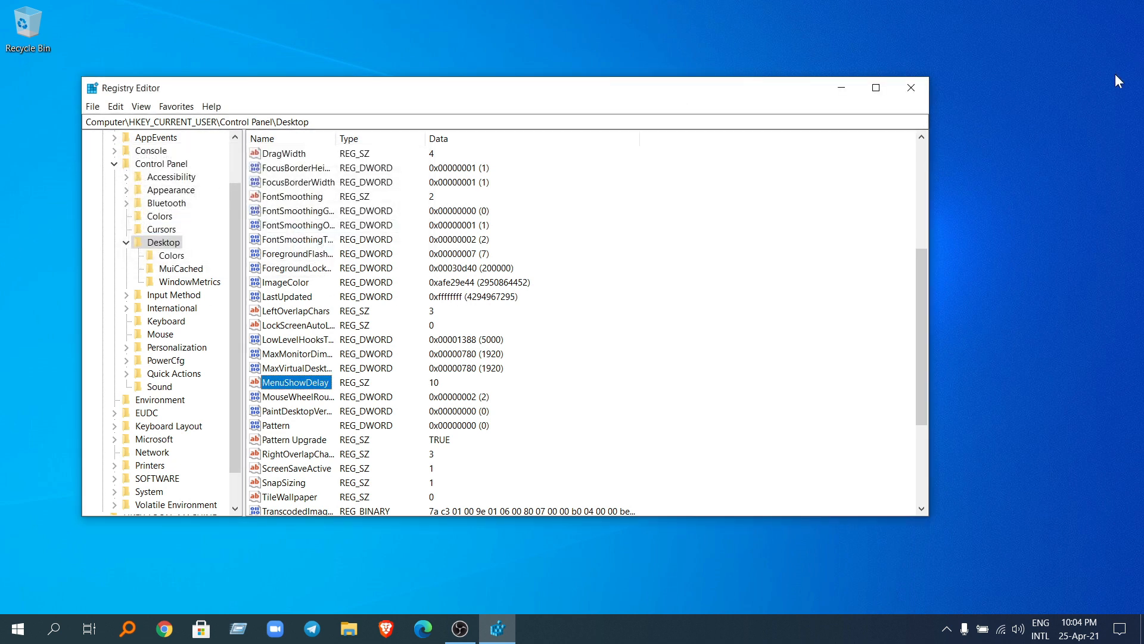
{"action": "left_click", "coordinate": [911, 89]}
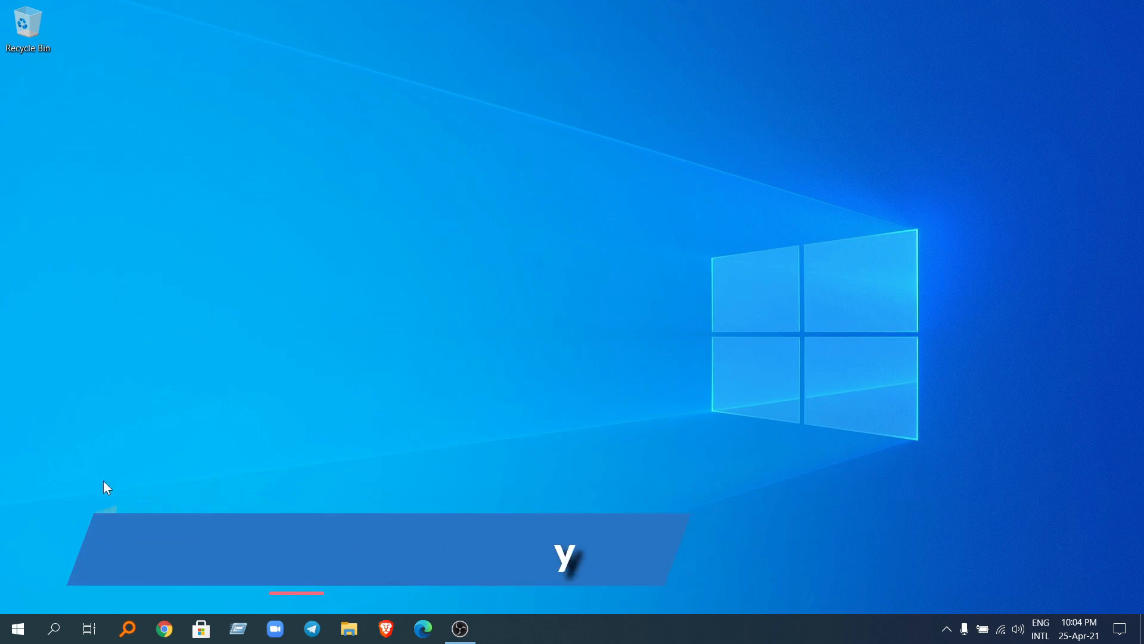
Step: Search Windows for Disk Cleanup, launch it and start it for drive C:
{"action": "left_click", "coordinate": [57, 631]}
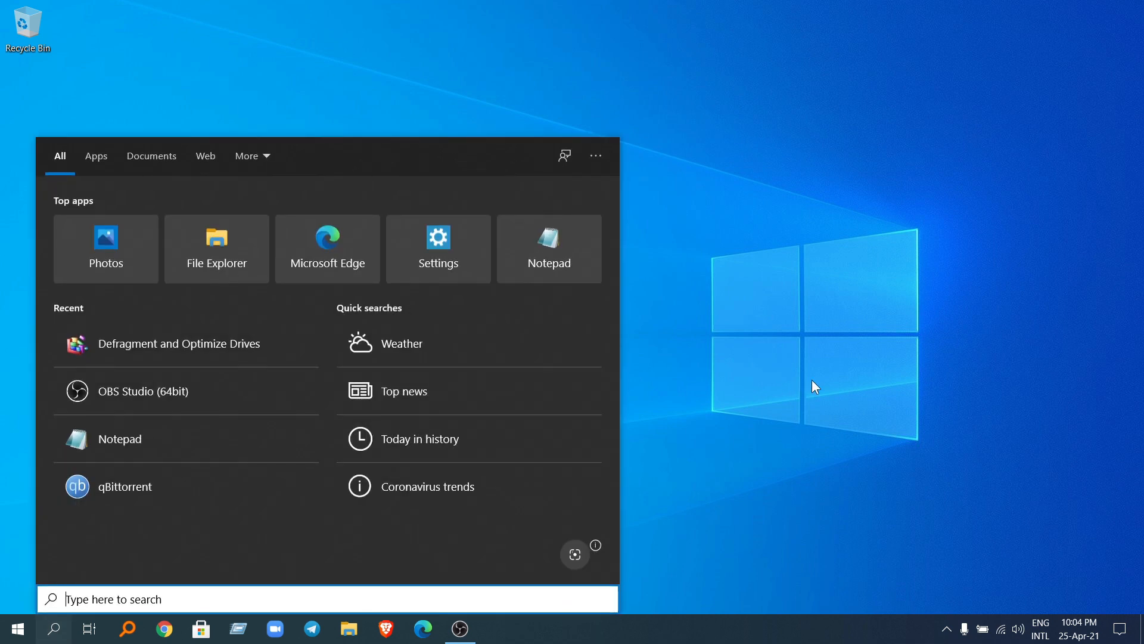
{"action": "type", "text": "dis"}
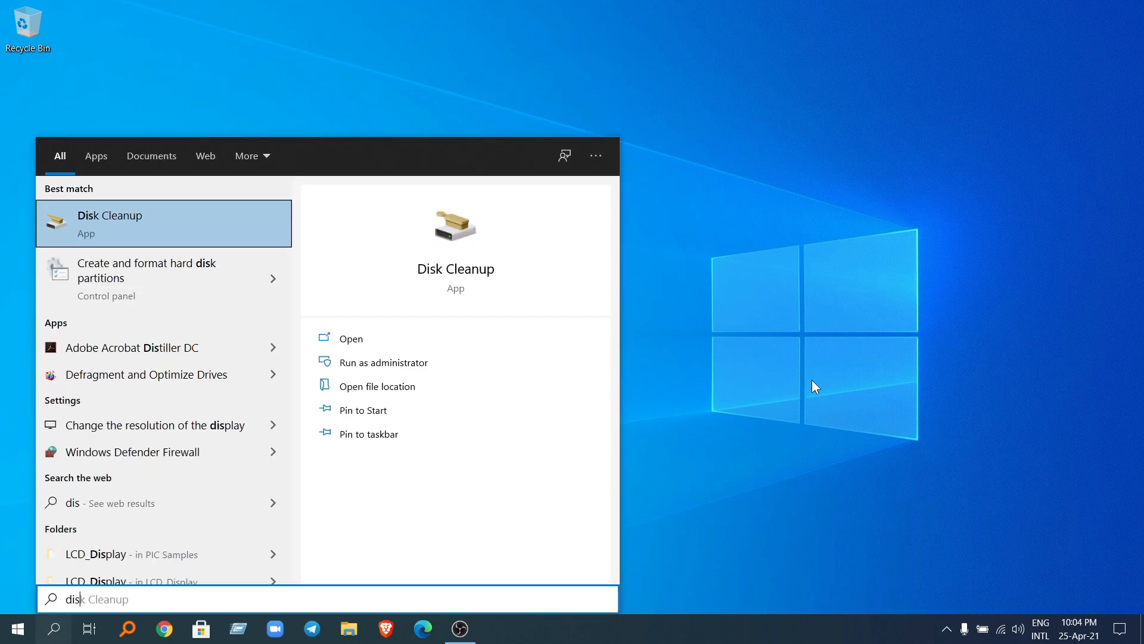
{"action": "left_click", "coordinate": [188, 238]}
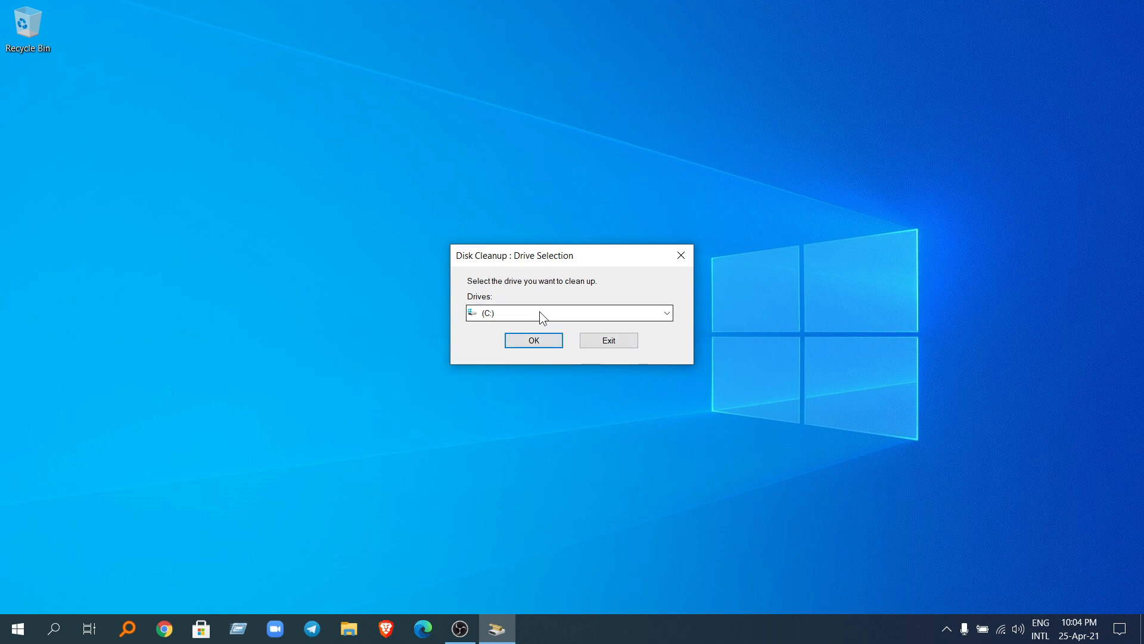
{"action": "left_click", "coordinate": [532, 341]}
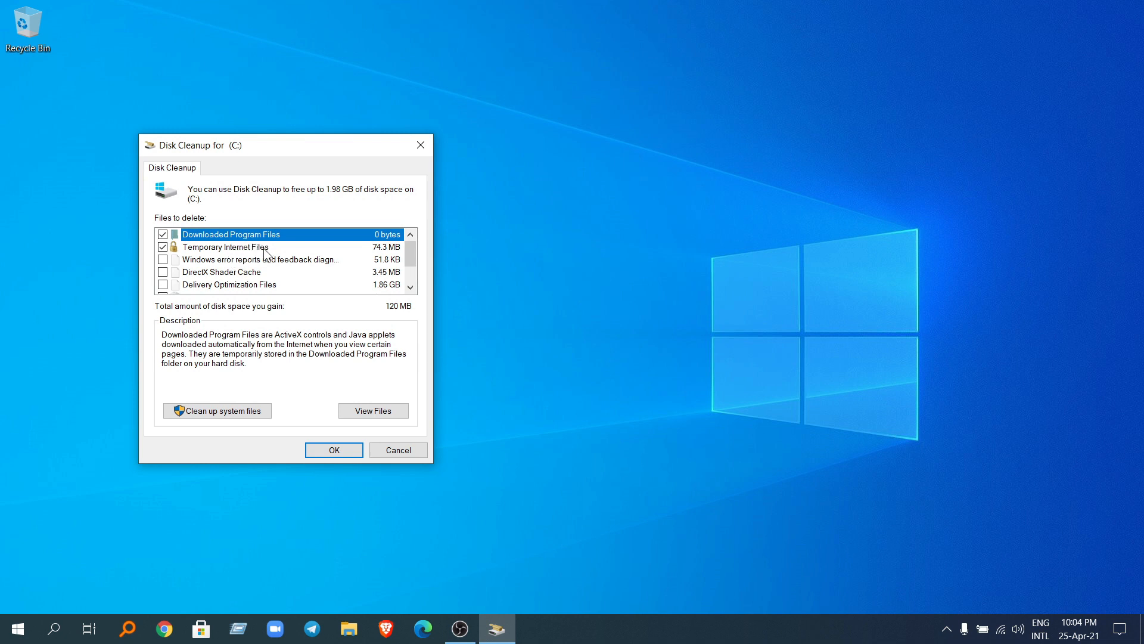
Step: Review the file categories and permanently delete the preselected Downloaded Program Files, Temporary Internet Files and Thumbnails
{"action": "scroll", "coordinate": [263, 255], "scroll_direction": "down", "scroll_amount": 1}
{"action": "left_click", "coordinate": [215, 274]}
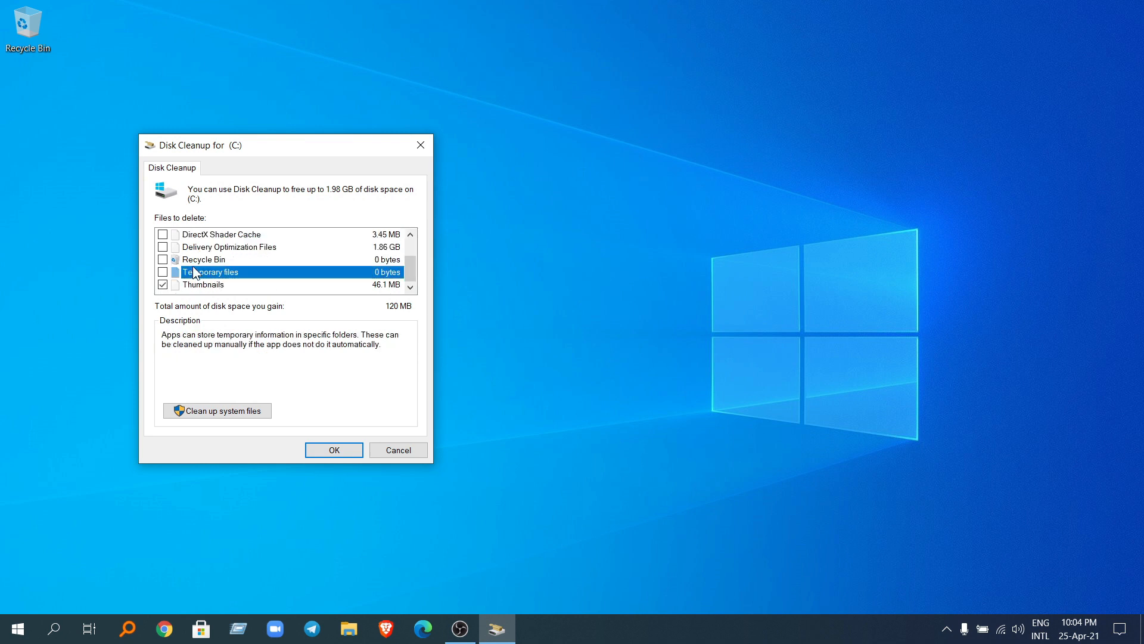
{"action": "left_click", "coordinate": [199, 261]}
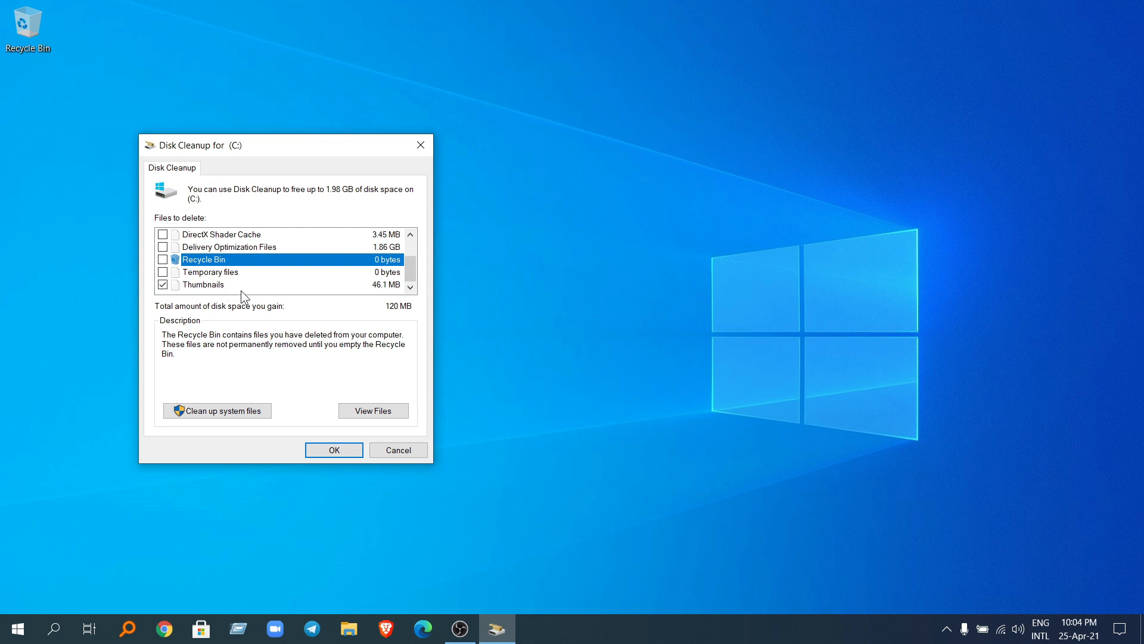
{"action": "scroll", "coordinate": [273, 289], "scroll_direction": "up", "scroll_amount": 1}
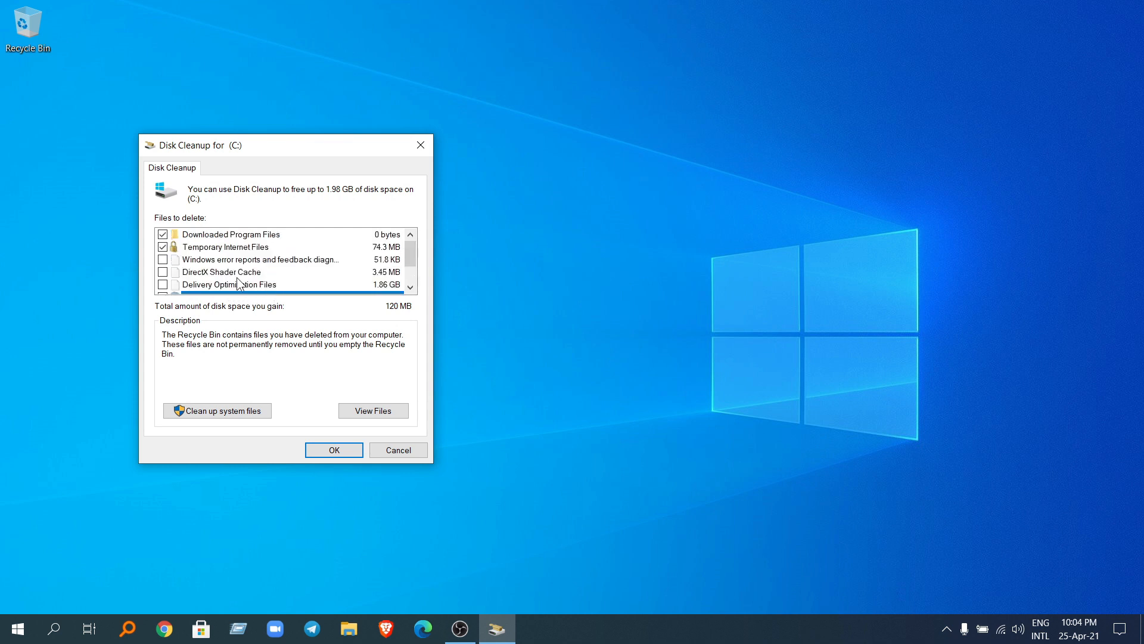
{"action": "scroll", "coordinate": [241, 285], "scroll_direction": "down", "scroll_amount": 1}
{"action": "left_click", "coordinate": [332, 453]}
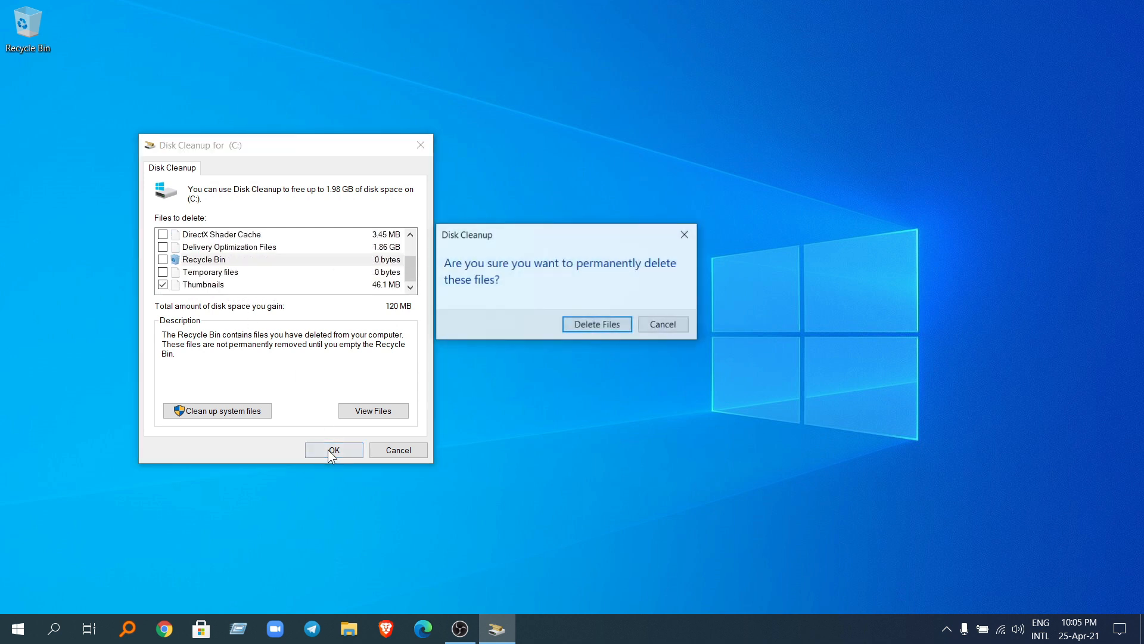
{"action": "left_click", "coordinate": [602, 324]}
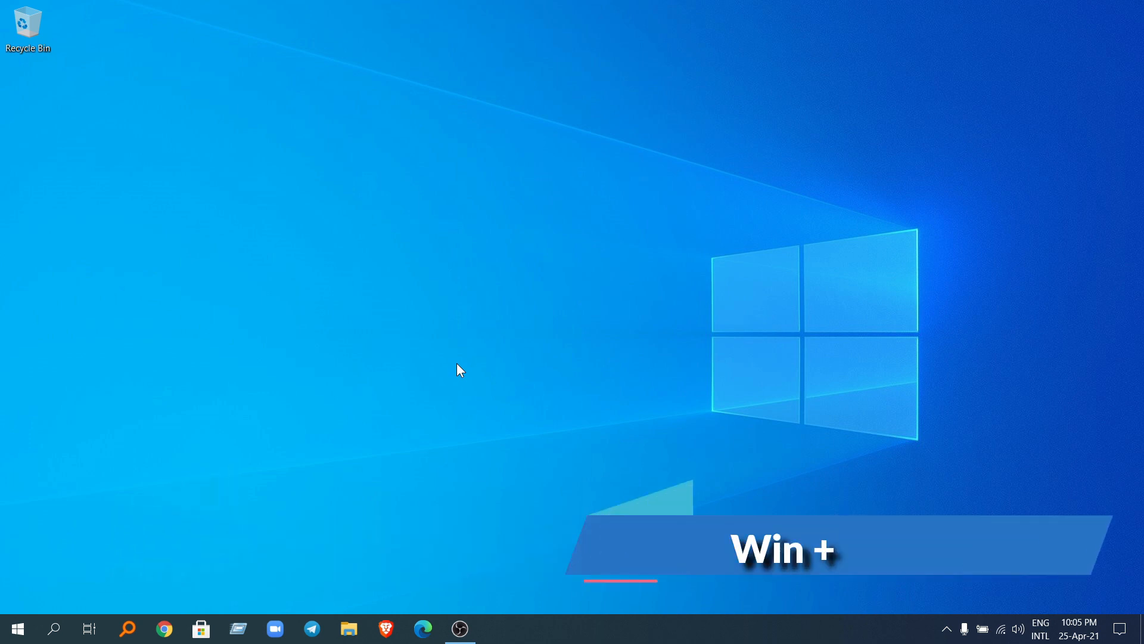
Step: Open System Configuration with the Run command msconfig
{"action": "key", "text": "super+r"}
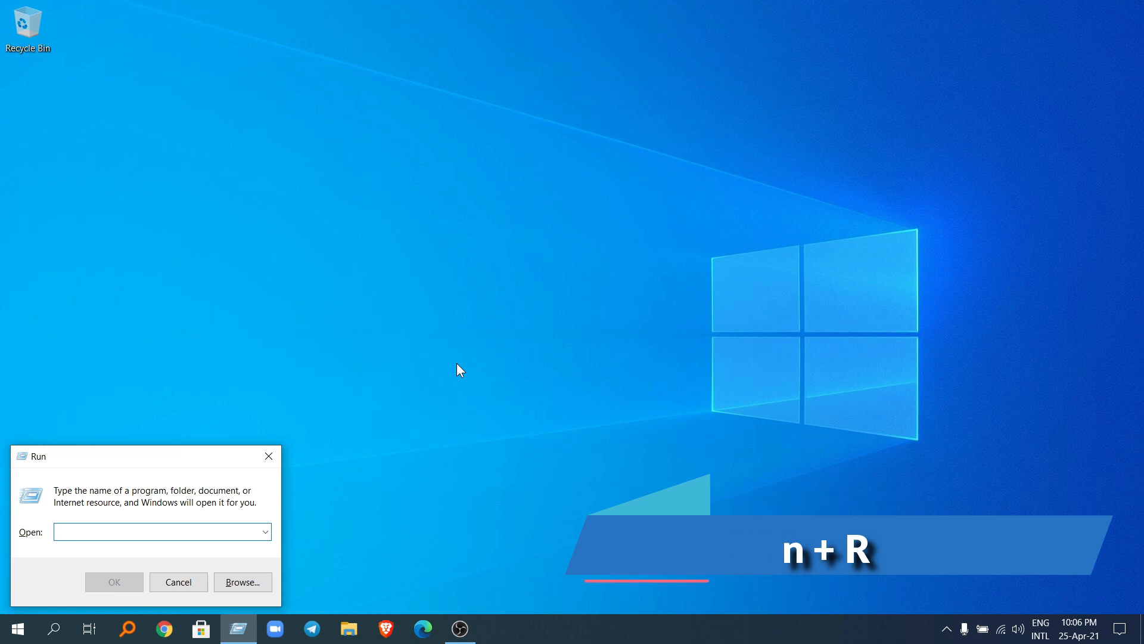
{"action": "type", "text": "ms"}
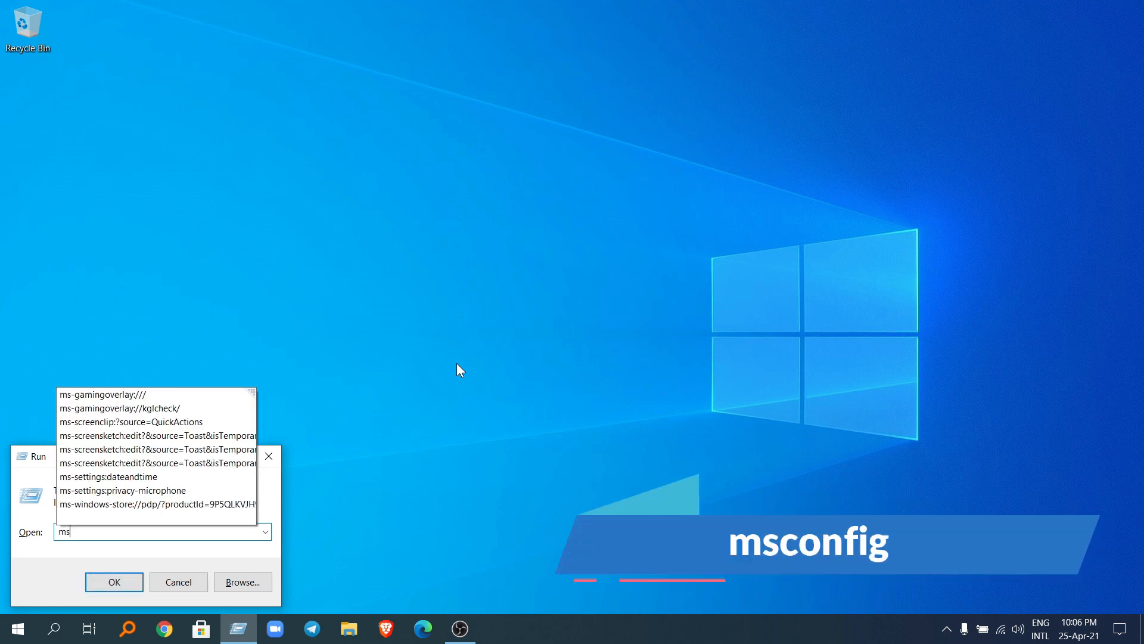
{"action": "type", "text": "co"}
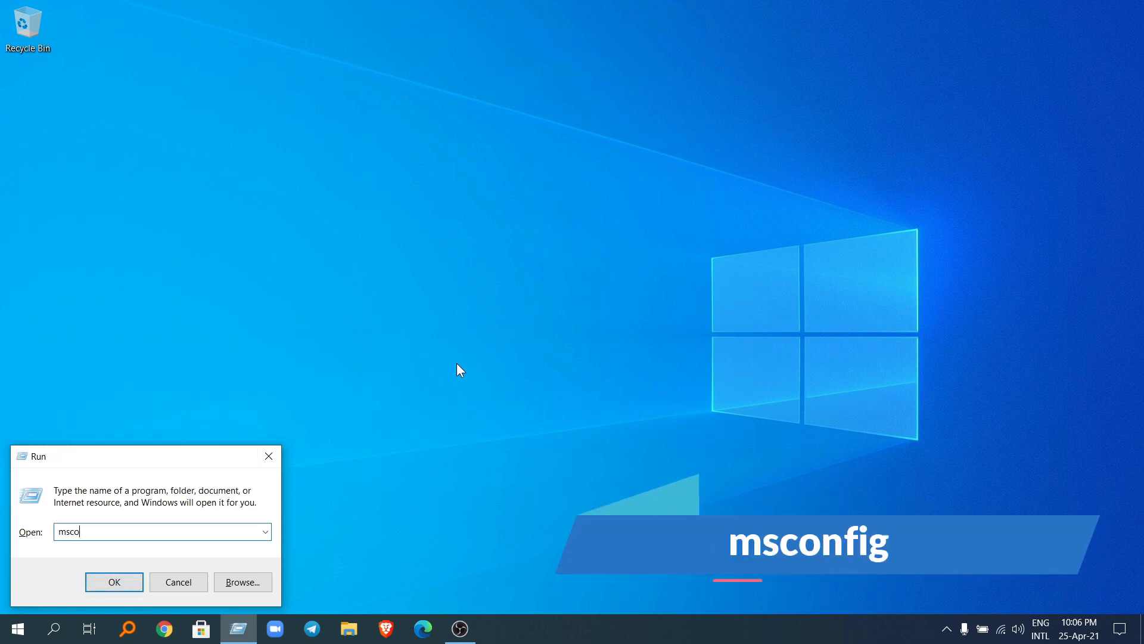
{"action": "type", "text": "nfig"}
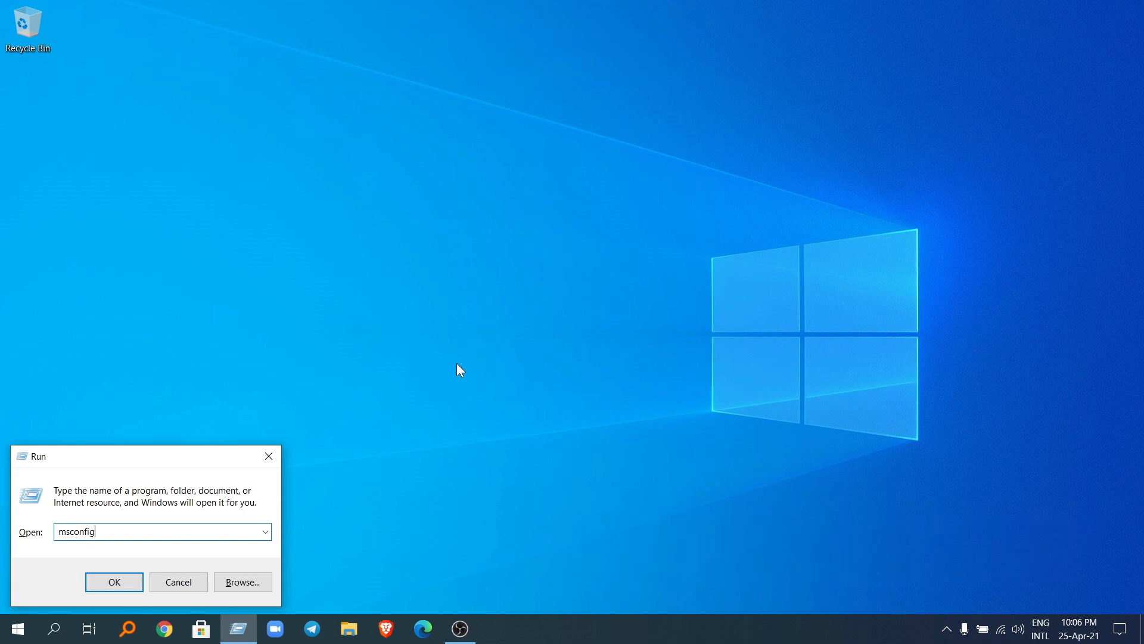
{"action": "key", "text": "Return"}
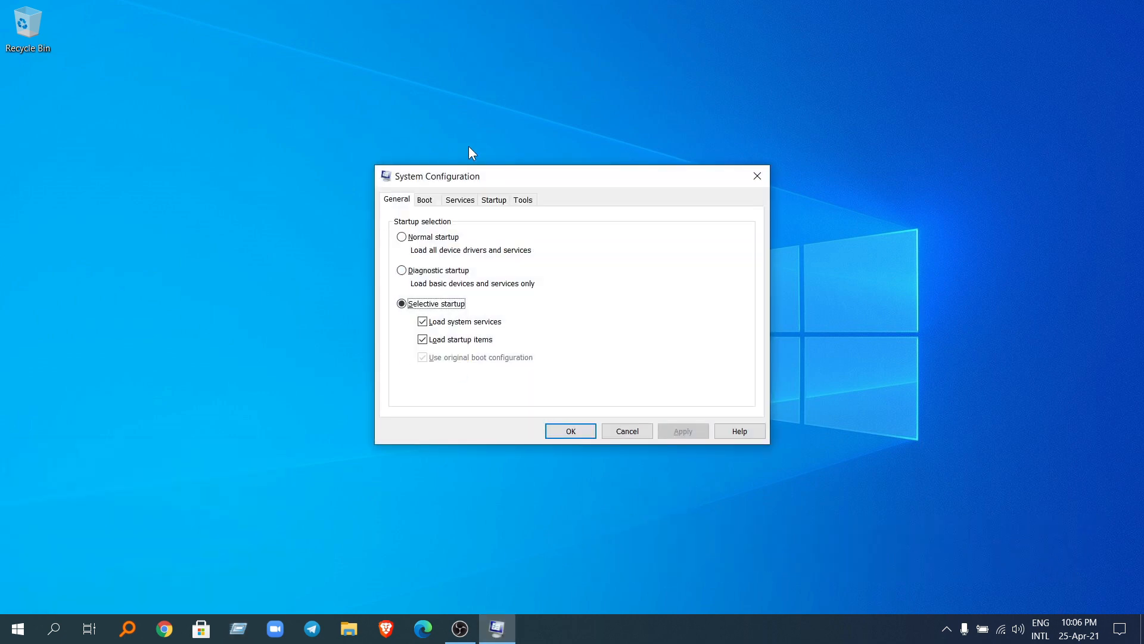
Step: Hide all Microsoft services in the services list and disable all of the remaining services
{"action": "left_click", "coordinate": [458, 200]}
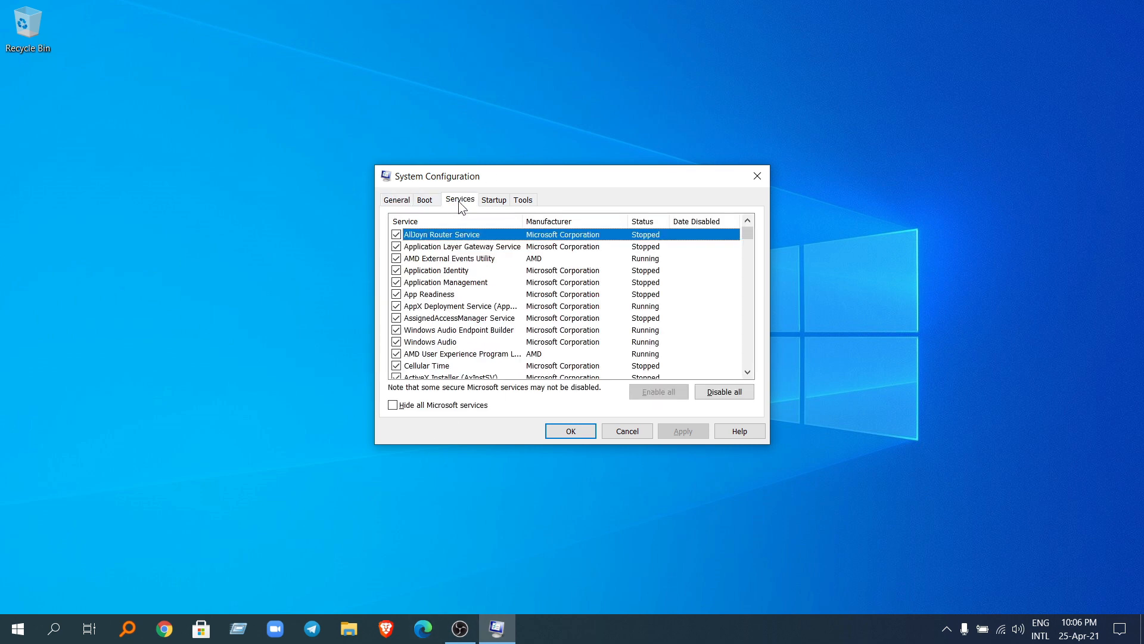
{"action": "left_click", "coordinate": [394, 407]}
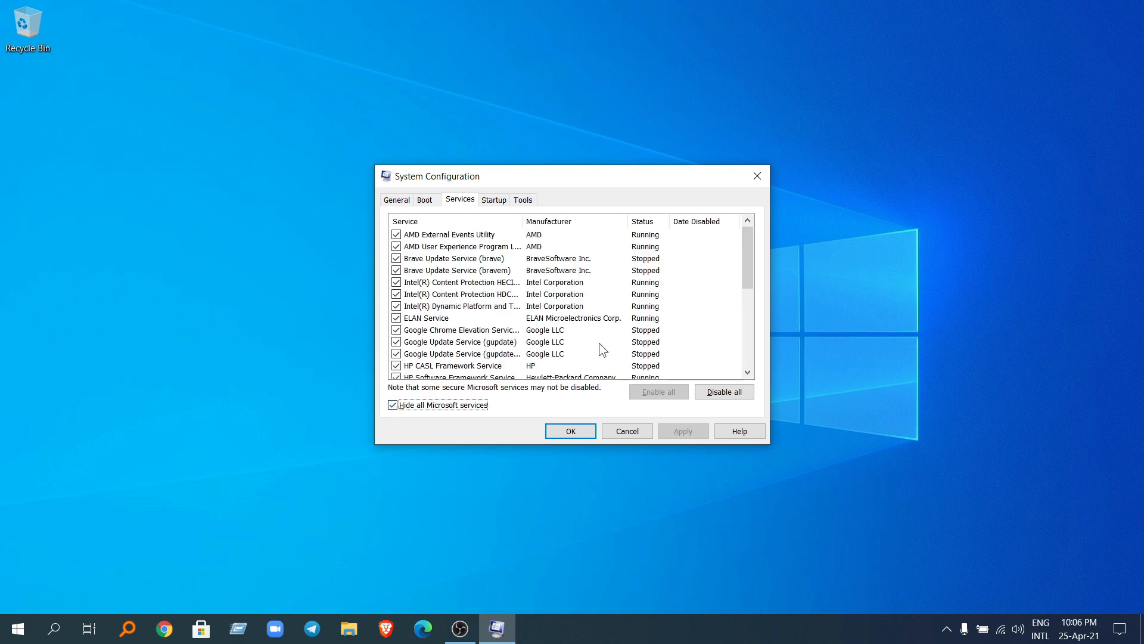
{"action": "scroll", "coordinate": [489, 338], "scroll_direction": "down", "scroll_amount": 4}
{"action": "scroll", "coordinate": [489, 338], "scroll_direction": "down", "scroll_amount": 2}
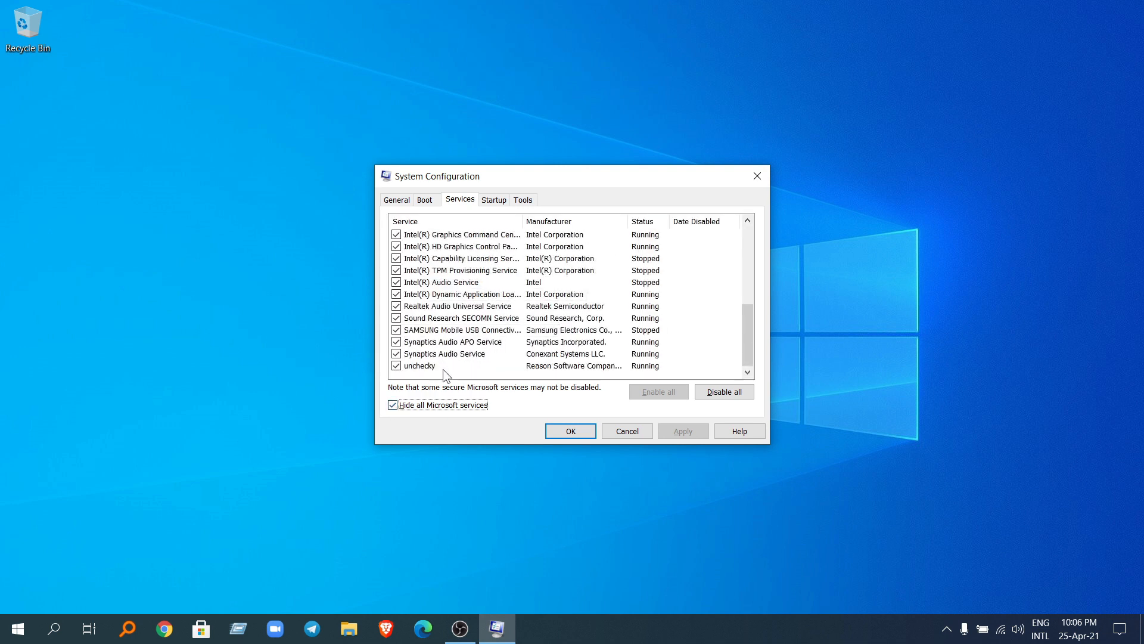
{"action": "left_click", "coordinate": [396, 366]}
{"action": "left_click", "coordinate": [397, 330]}
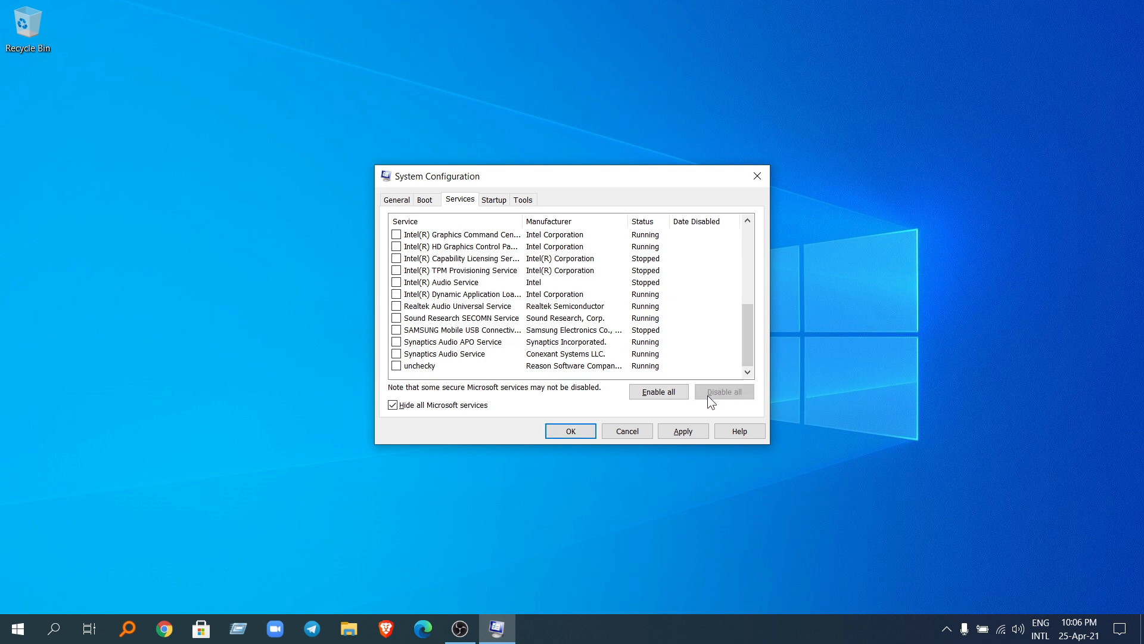
Step: Apply the service changes, close System Configuration and exit without restarting the computer
{"action": "left_click", "coordinate": [679, 431]}
{"action": "left_click", "coordinate": [572, 431]}
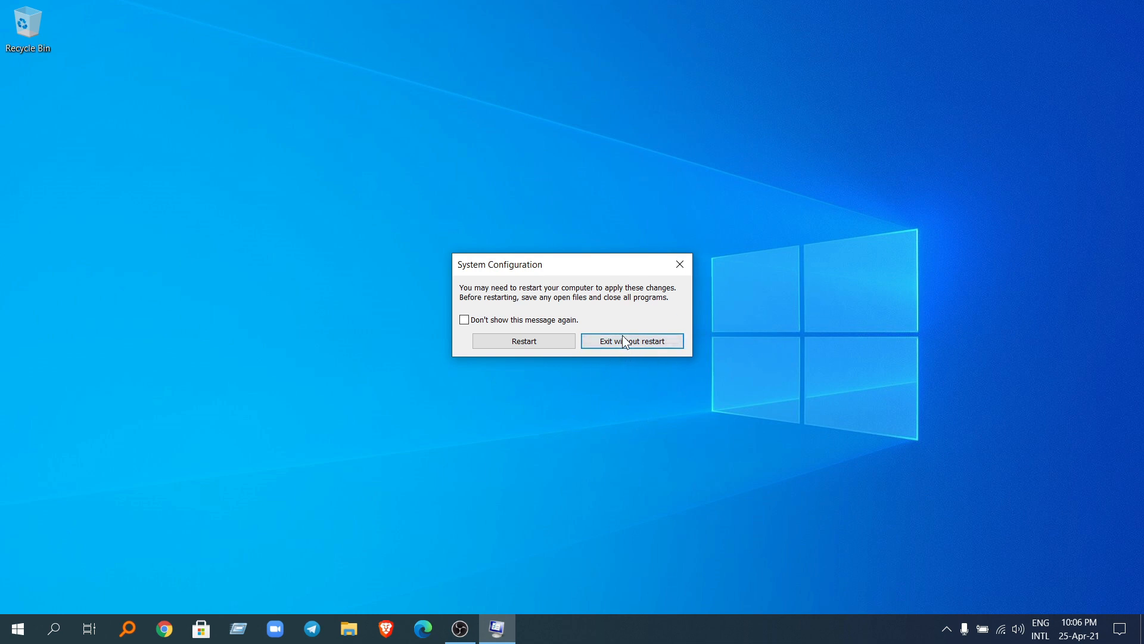
{"action": "left_click", "coordinate": [640, 346]}
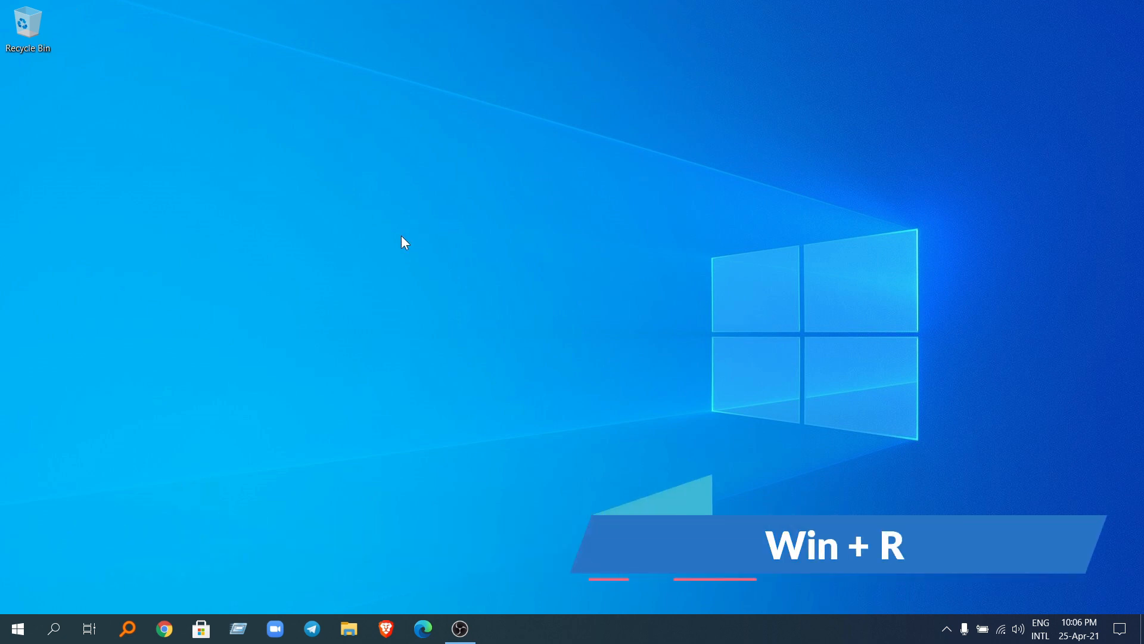
Step: Open the prefetch folder with the Run command prefetch and grant permanent access to it
{"action": "key", "text": "super+r"}
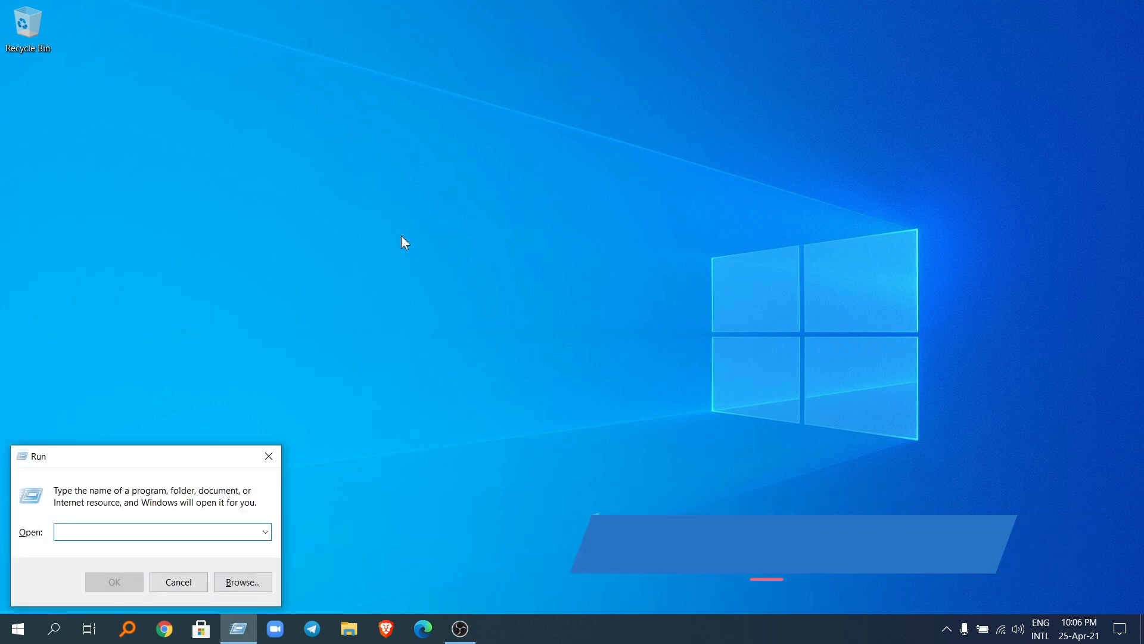
{"action": "type", "text": "prefet"}
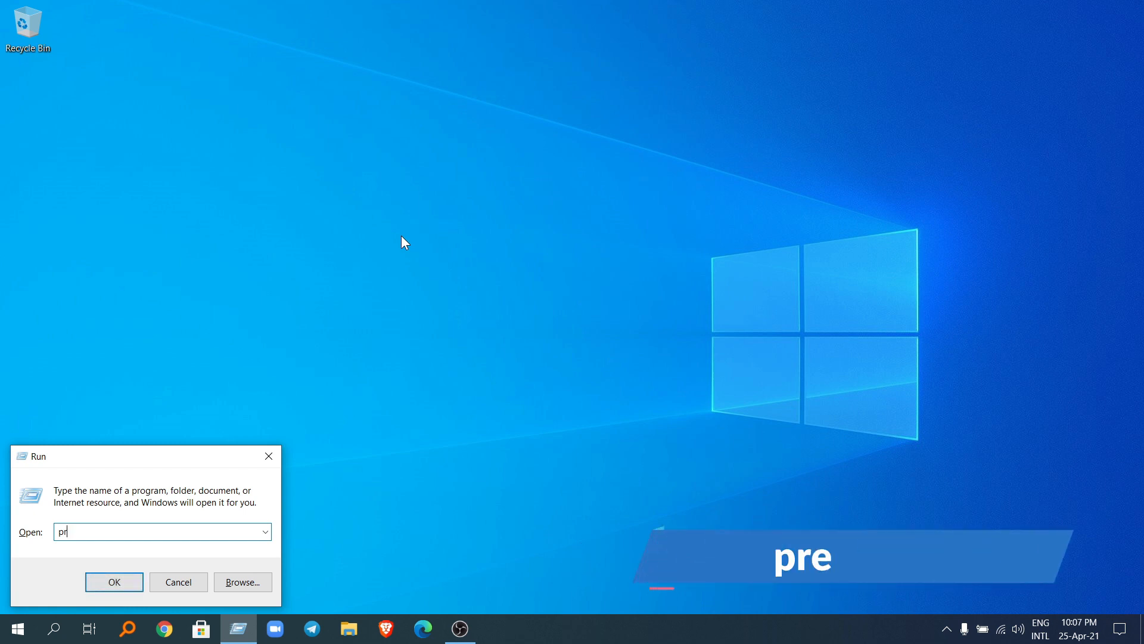
{"action": "type", "text": "ch"}
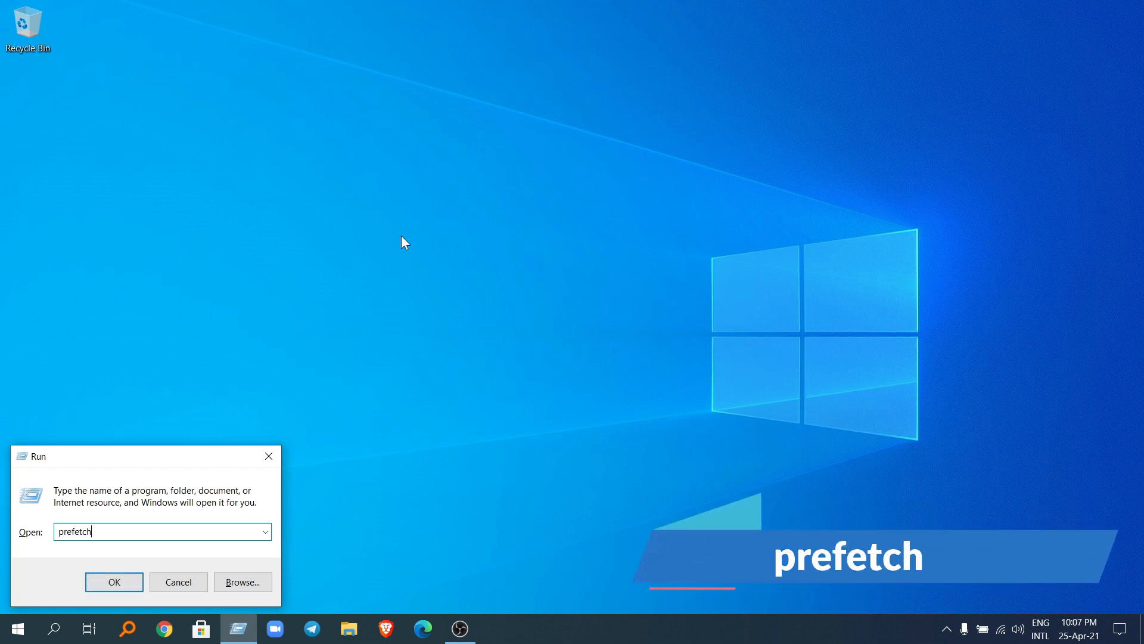
{"action": "key", "text": "Return"}
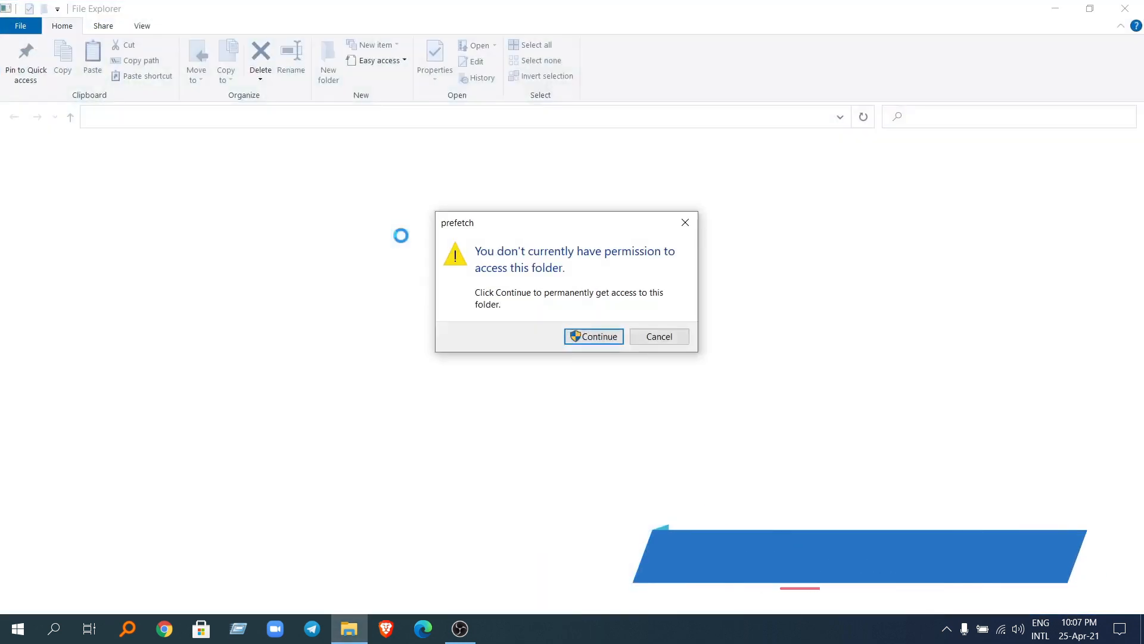
{"action": "key", "text": "Return"}
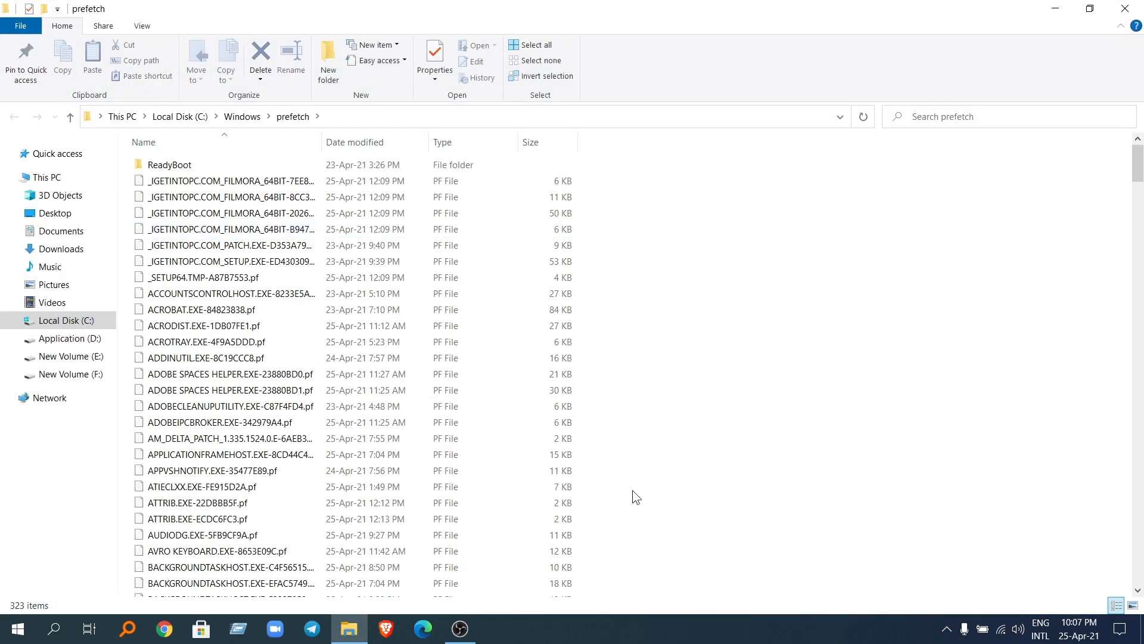
Step: Delete all items in the prefetch folder, skipping every file that is in use, and close the folder
{"action": "key", "text": "ctrl+a"}
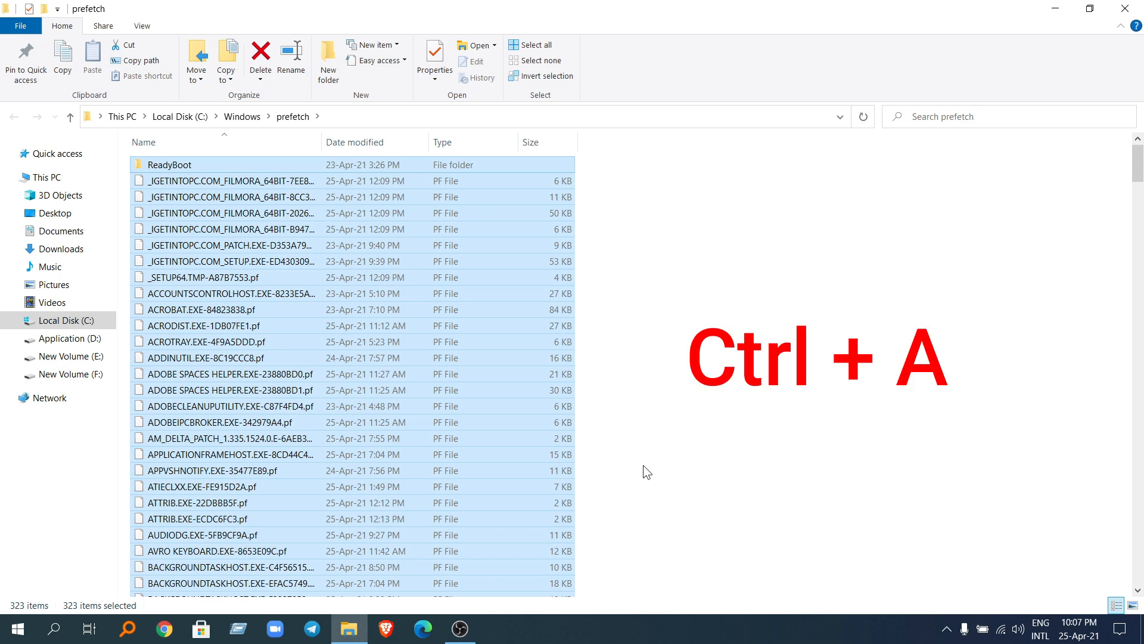
{"action": "key", "text": "ctrl+d"}
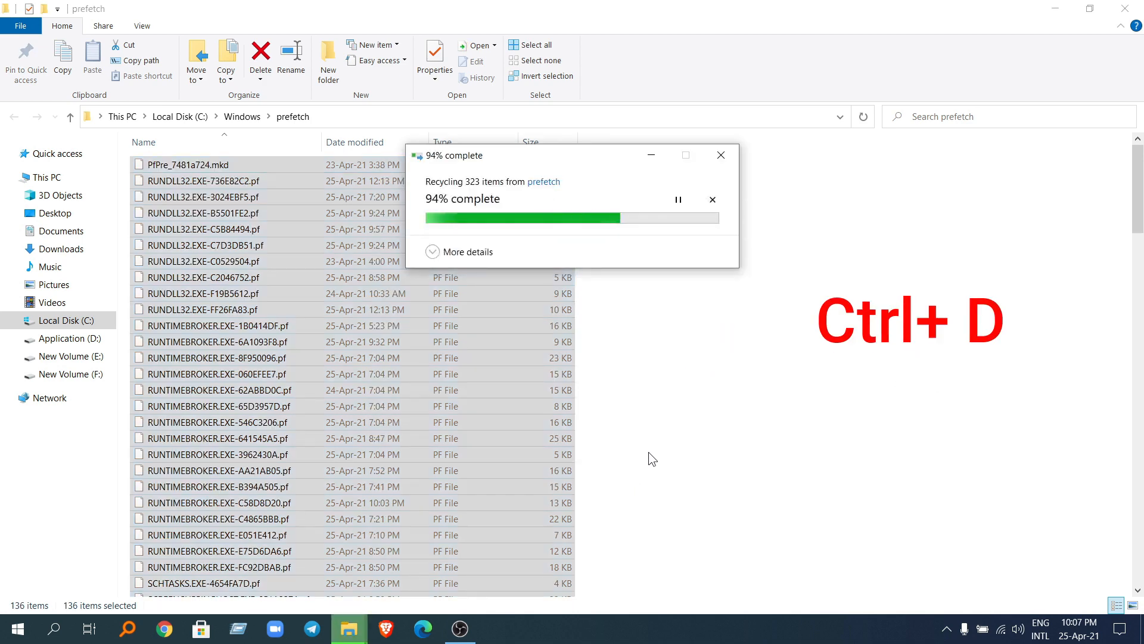
{"action": "left_click", "coordinate": [529, 286]}
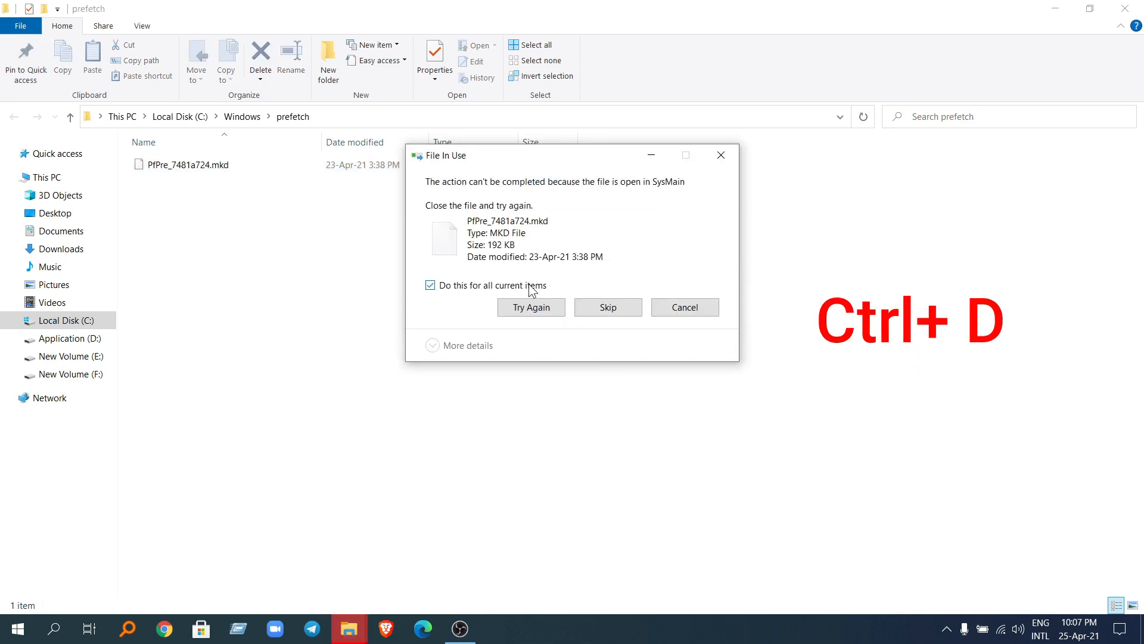
{"action": "left_click", "coordinate": [620, 314]}
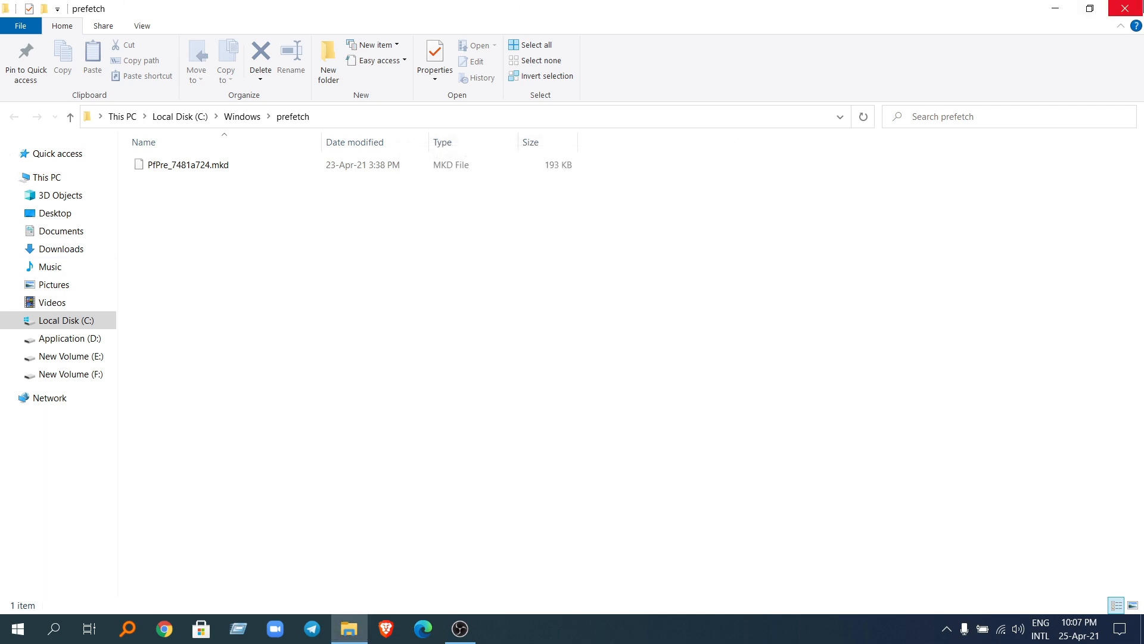
{"action": "left_click", "coordinate": [1125, 9]}
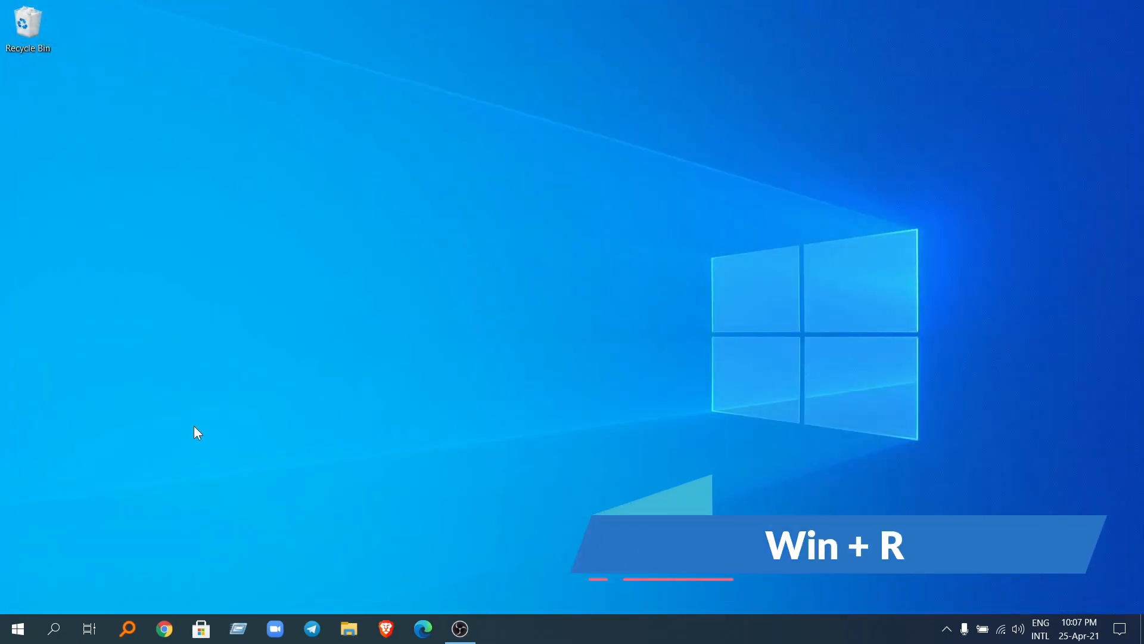
Step: Open the Recent folder with the Run command recent, select all of its shortcuts and close the folder
{"action": "key", "text": "super+r"}
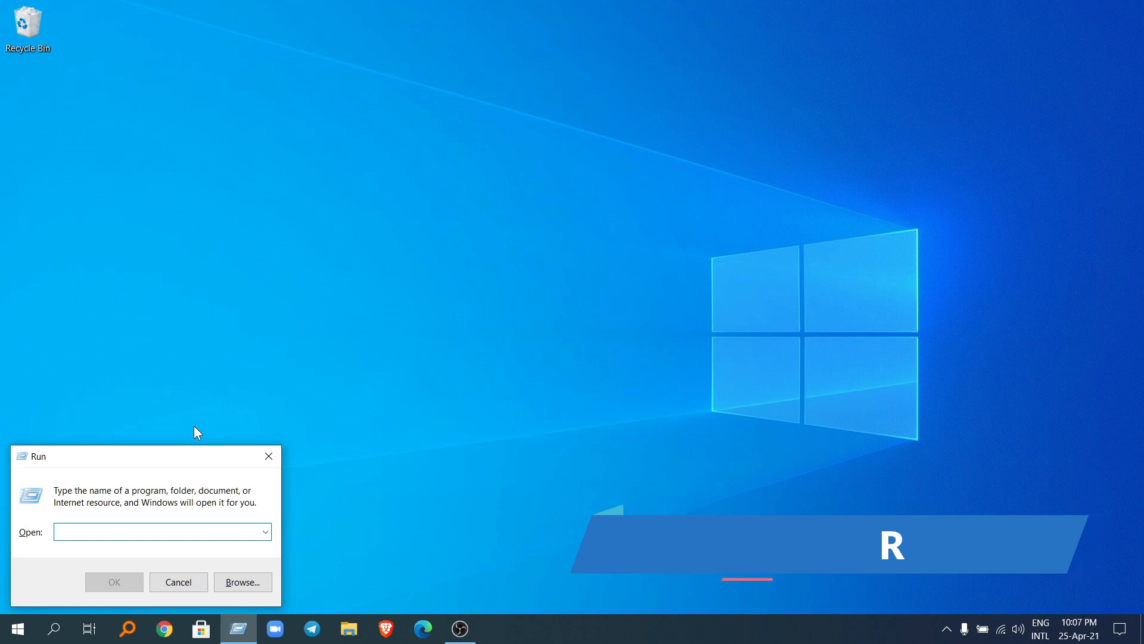
{"action": "type", "text": "rec"}
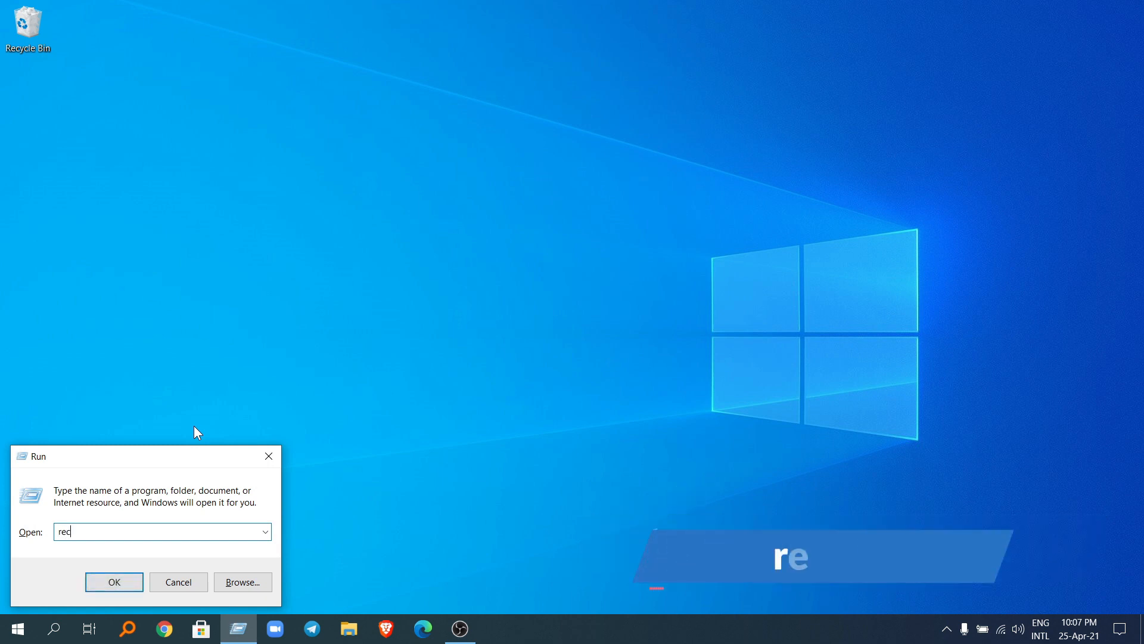
{"action": "type", "text": "ent"}
{"action": "key", "text": "Return"}
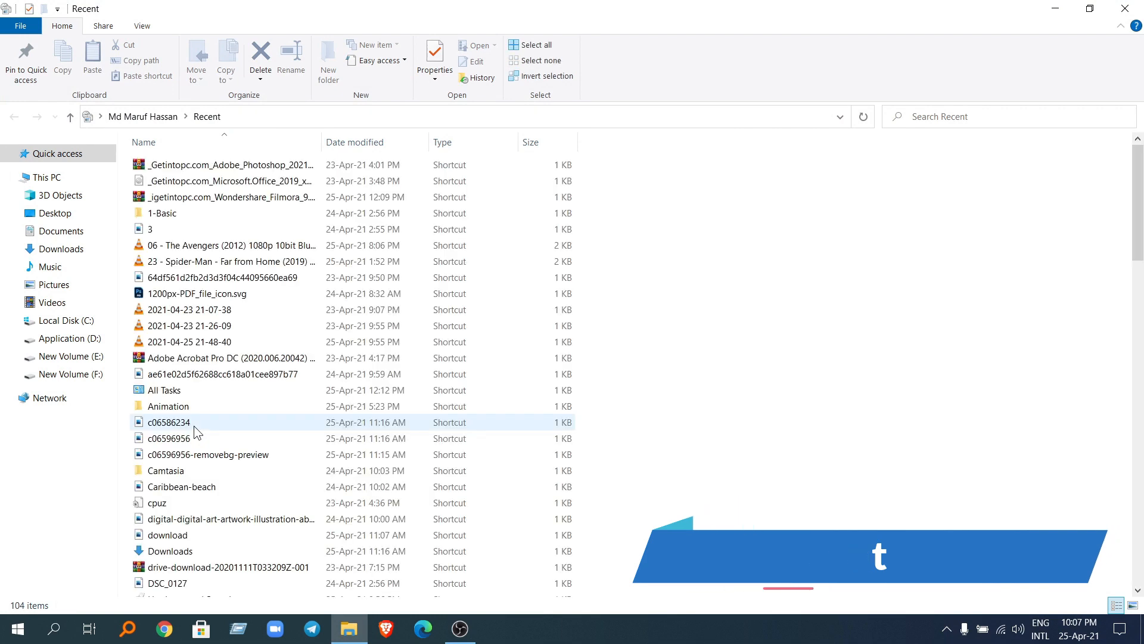
{"action": "key", "text": "ctrl+a"}
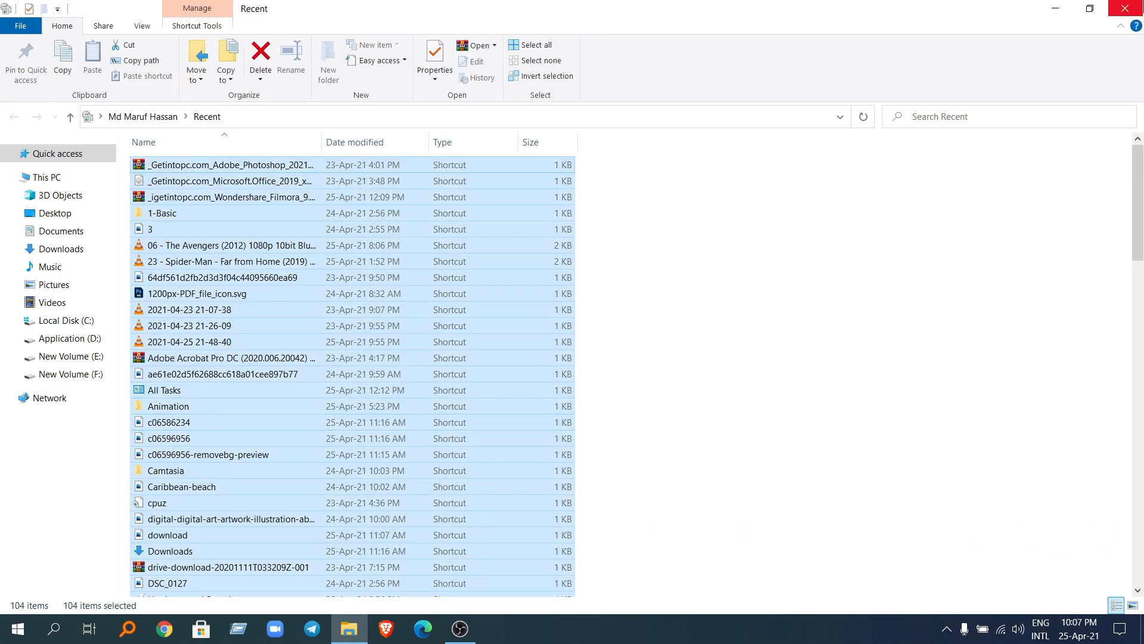
{"action": "left_click", "coordinate": [1125, 9]}
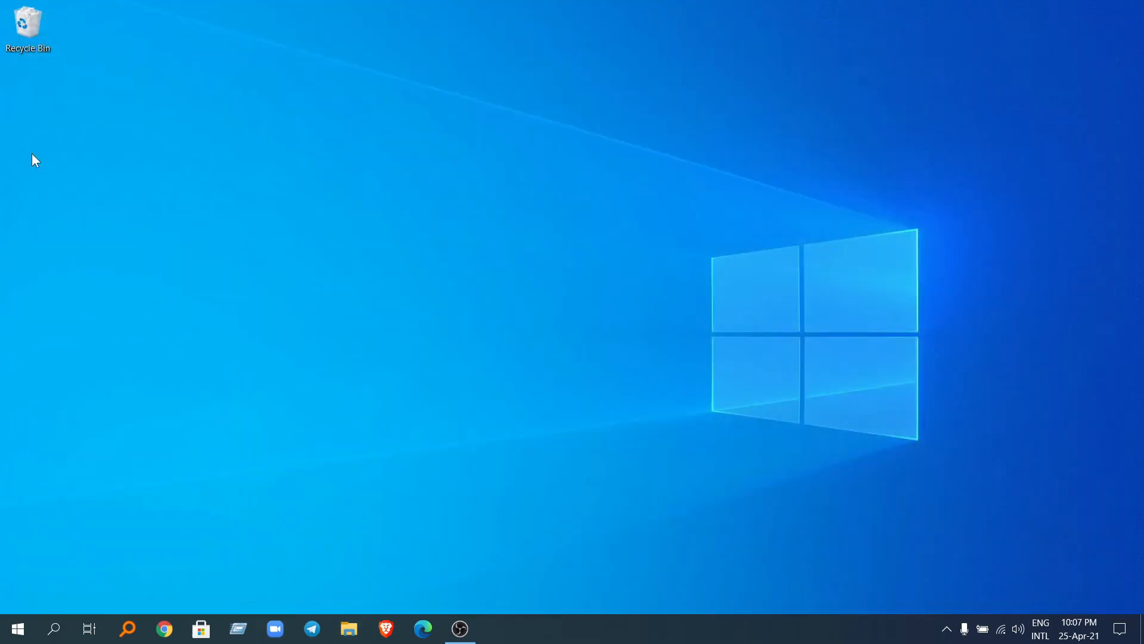
Step: Empty the Recycle Bin, permanently deleting all of its items
{"action": "right_click", "coordinate": [36, 32]}
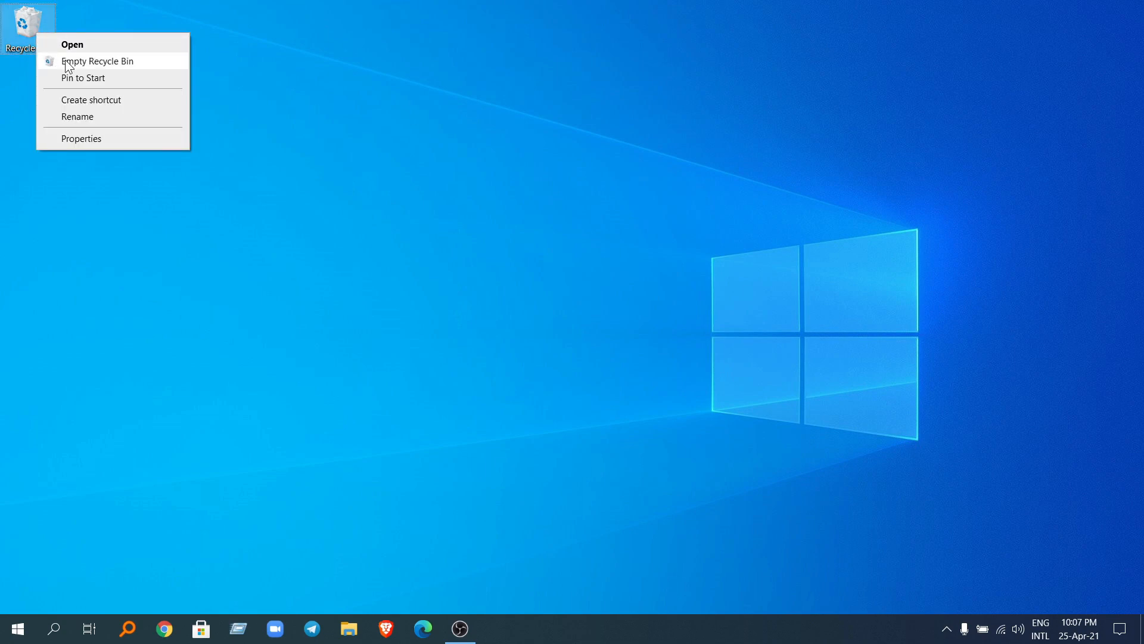
{"action": "left_click", "coordinate": [66, 61]}
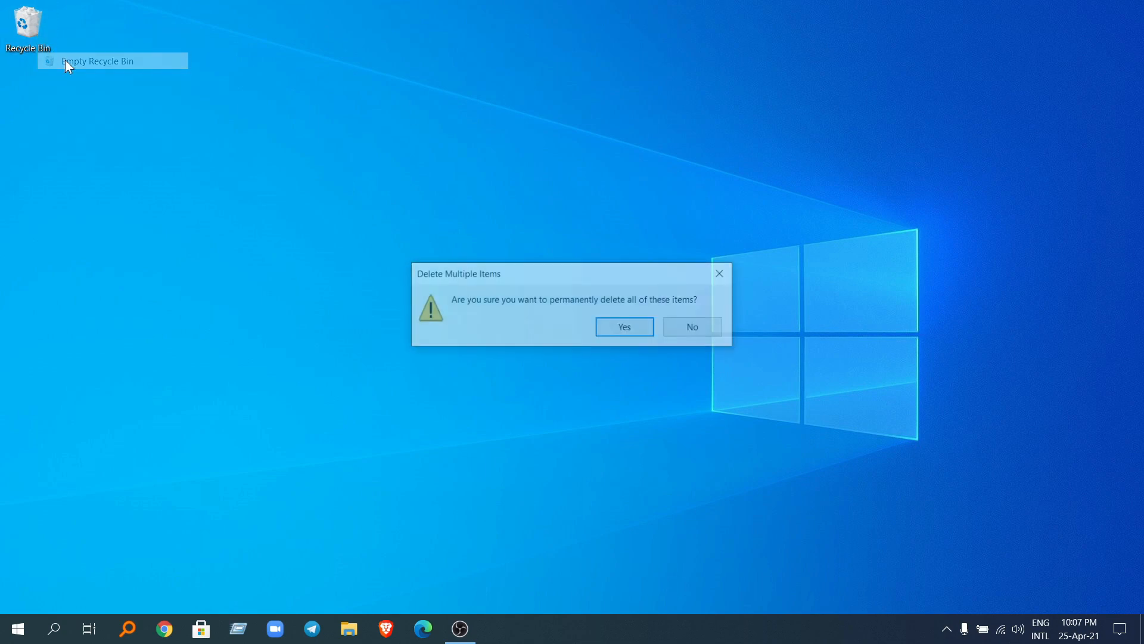
{"action": "left_click", "coordinate": [603, 328]}
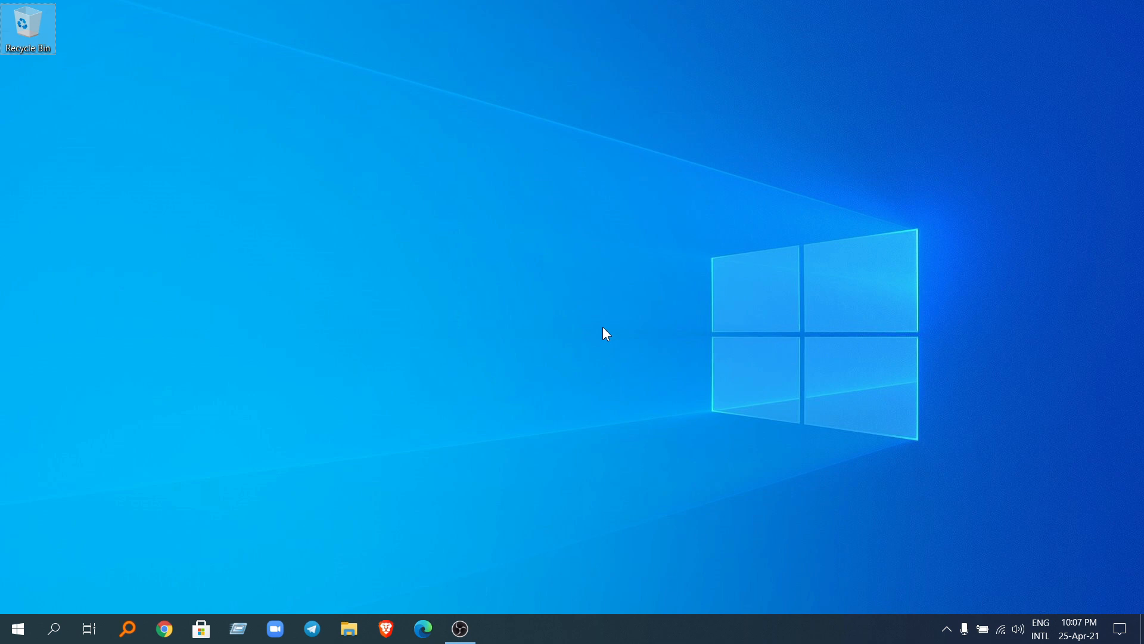